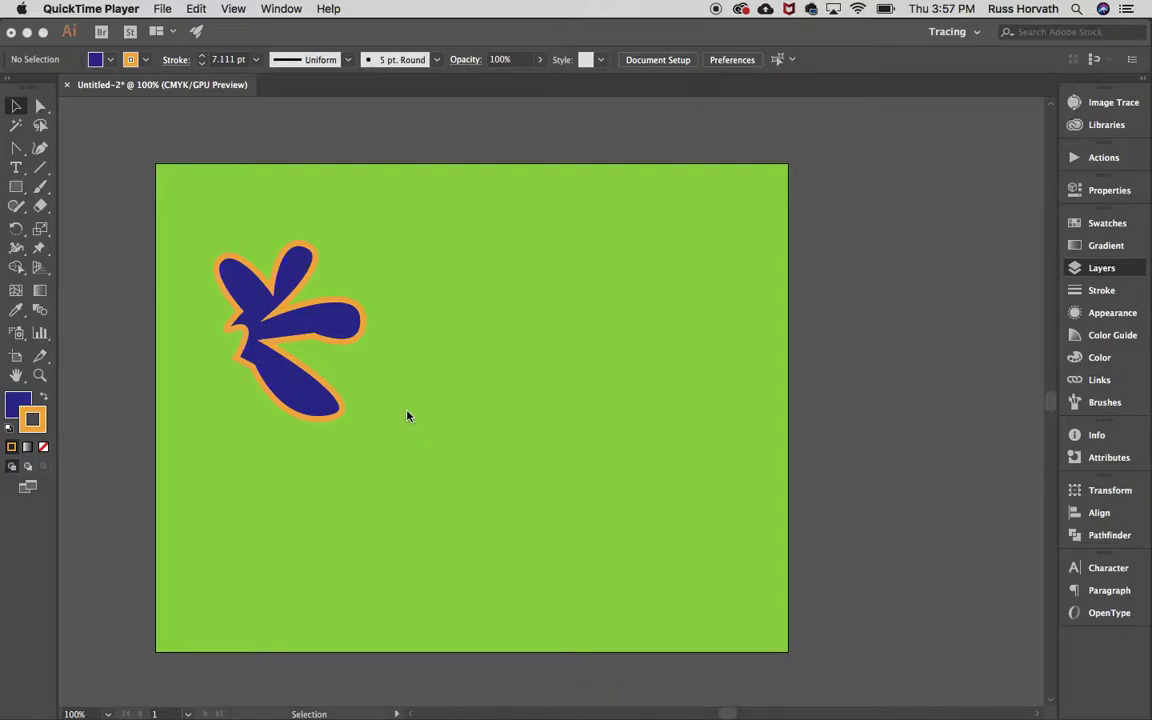
# Nudge the blue blob, then drag its right petal's tip far out to the right
pyautogui.click(306, 397)
pyautogui.moveTo(296, 405); pyautogui.dragTo(325, 399)
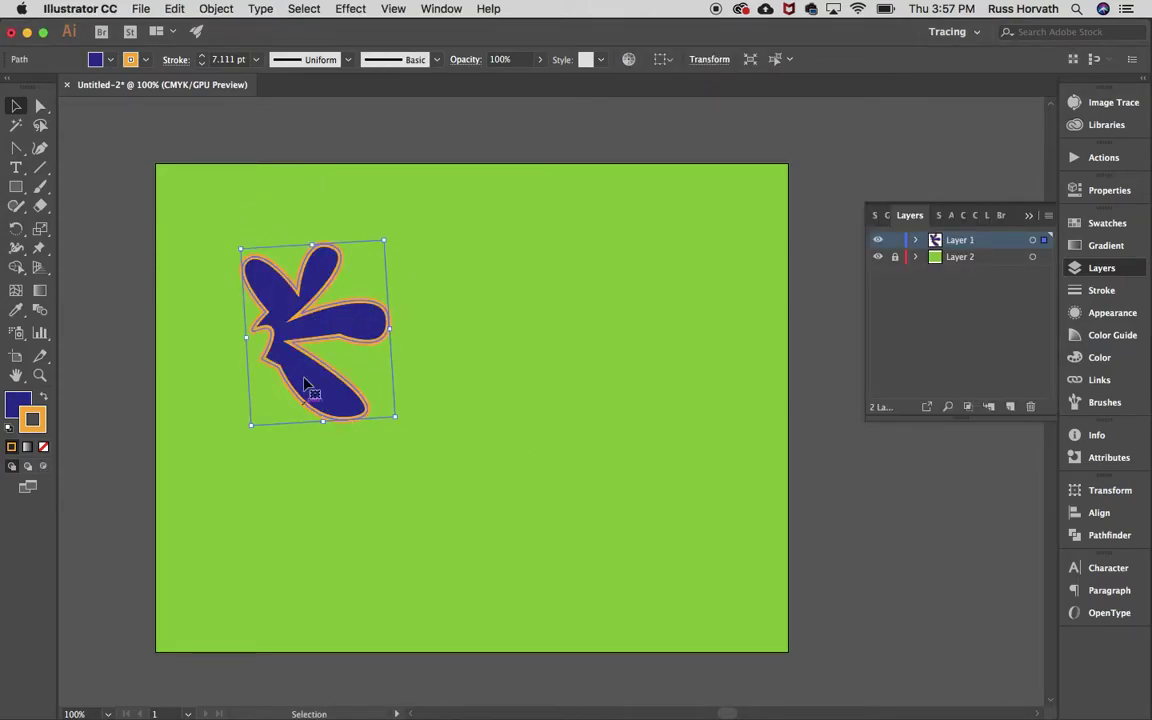
pyautogui.click(41, 106)
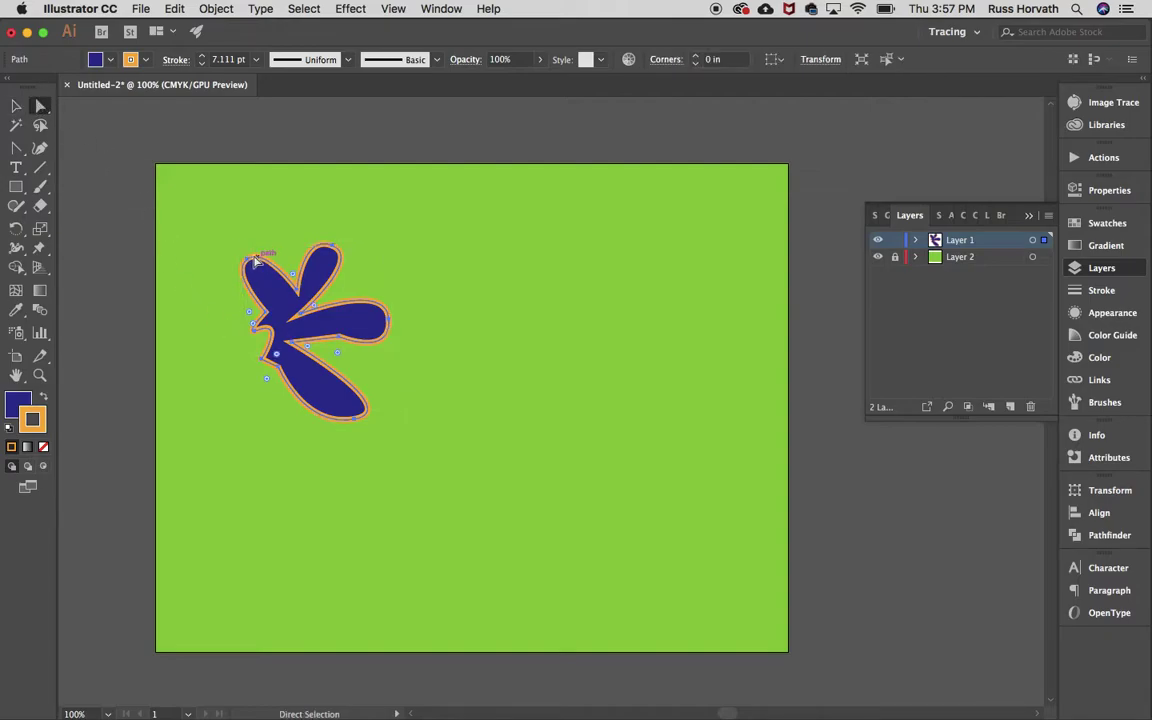
pyautogui.moveTo(255, 258); pyautogui.dragTo(255, 259)
pyautogui.click(333, 244)
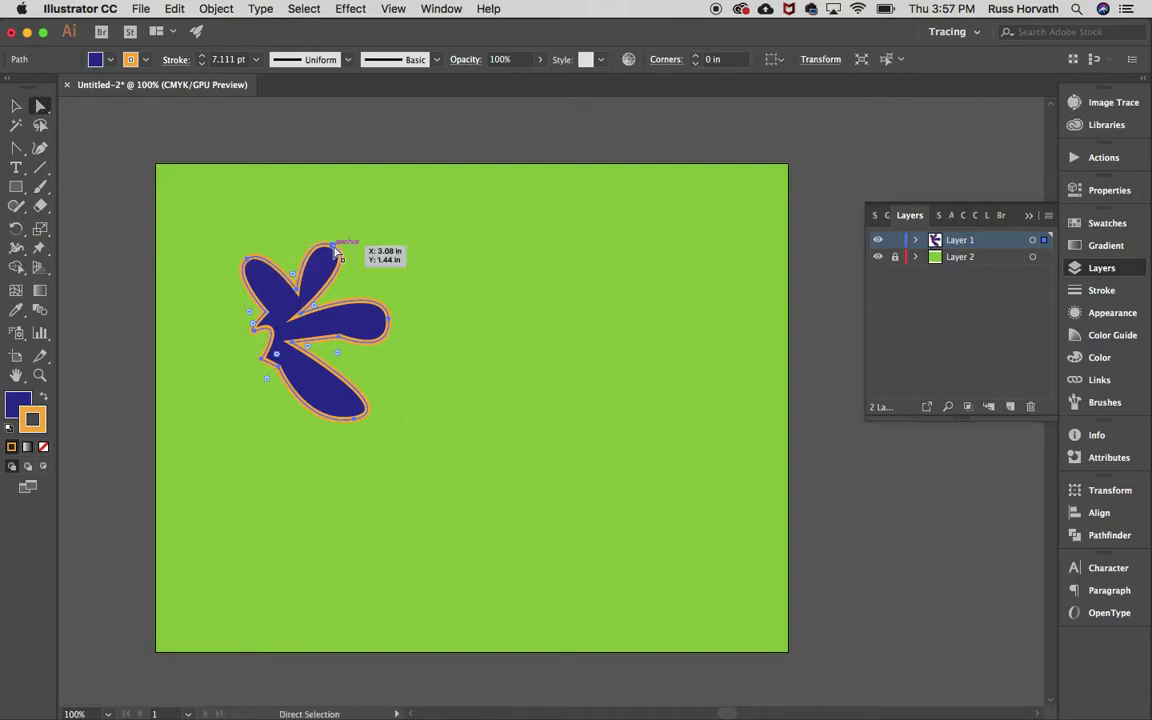
pyautogui.click(390, 320)
pyautogui.click(411, 298)
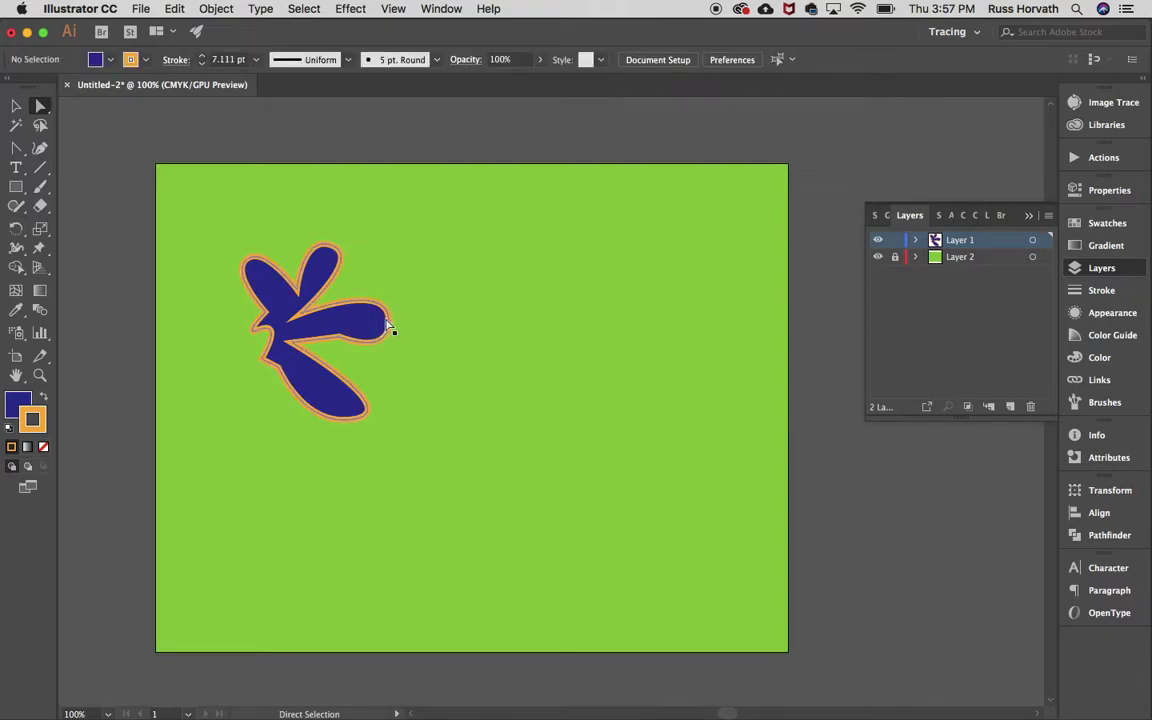
pyautogui.moveTo(391, 326); pyautogui.dragTo(497, 303)
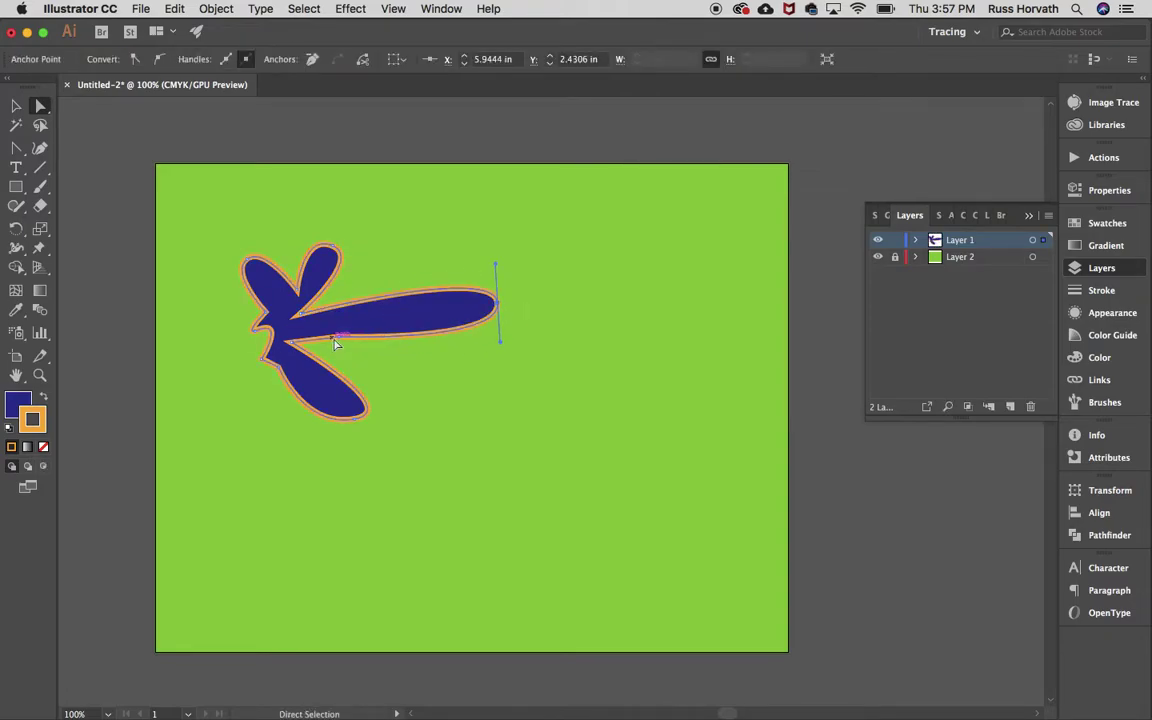
# Move the blob up-left, round its lower-left corner, and reshape the lower petal's tip
pyautogui.moveTo(340, 340); pyautogui.dragTo(200, 360)
pyautogui.click(244, 355)
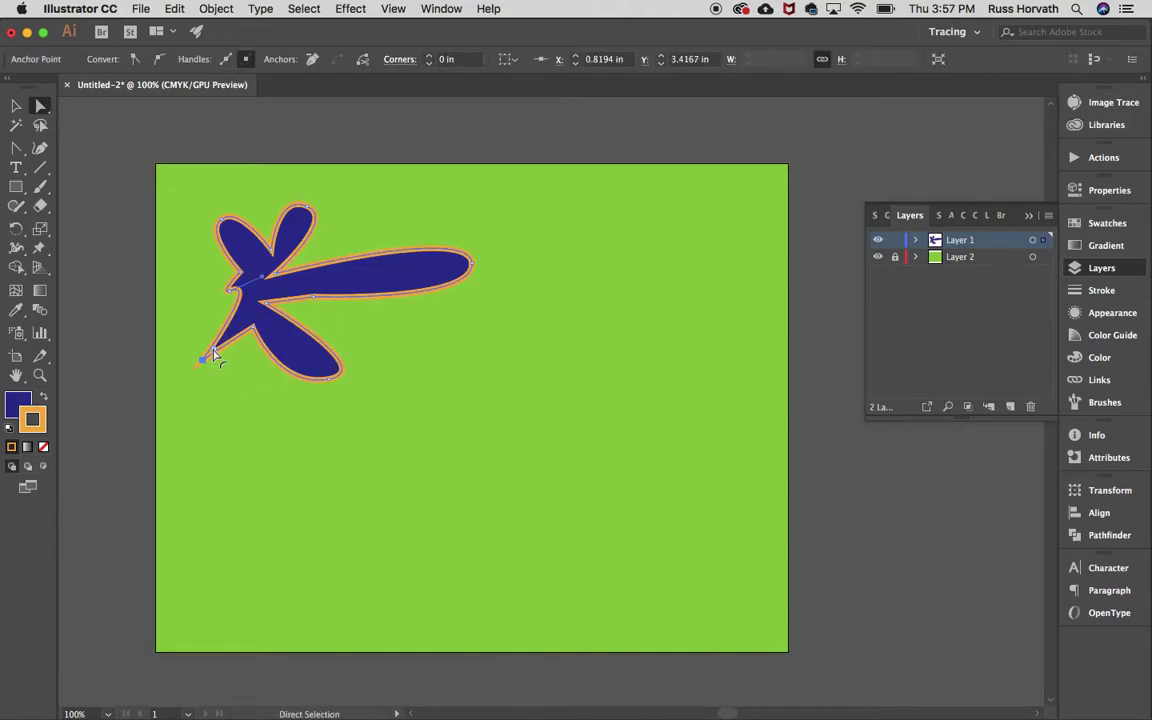
pyautogui.moveTo(212, 354); pyautogui.dragTo(236, 333)
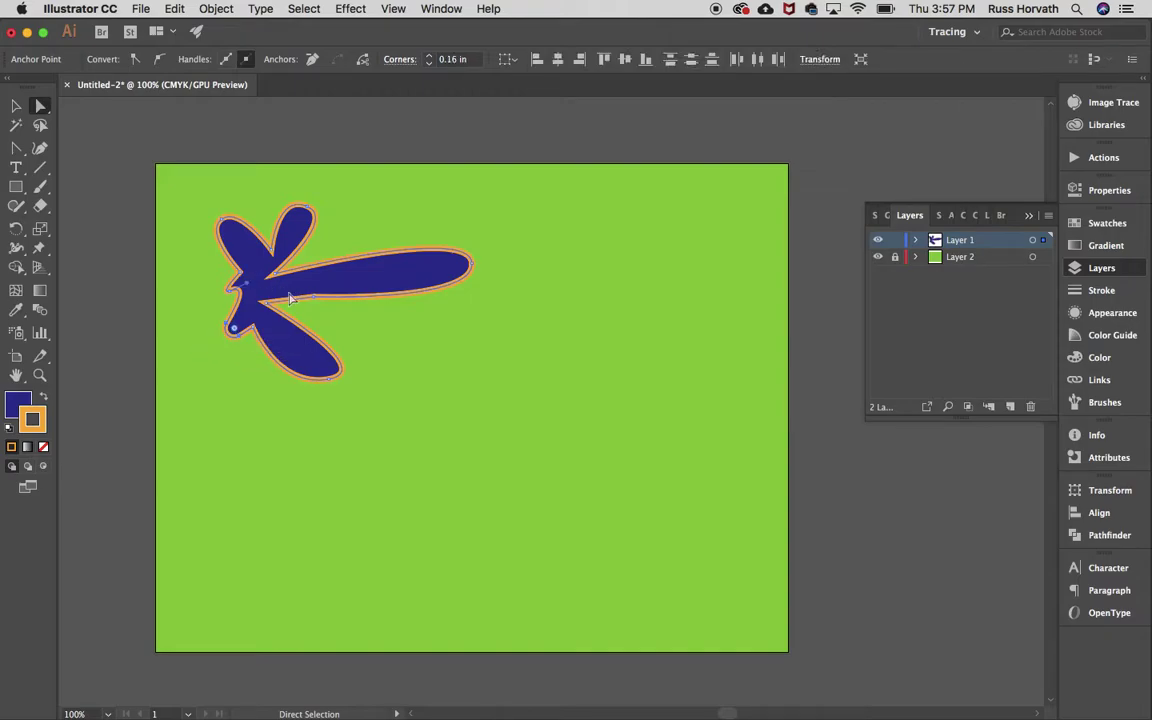
pyautogui.click(331, 377)
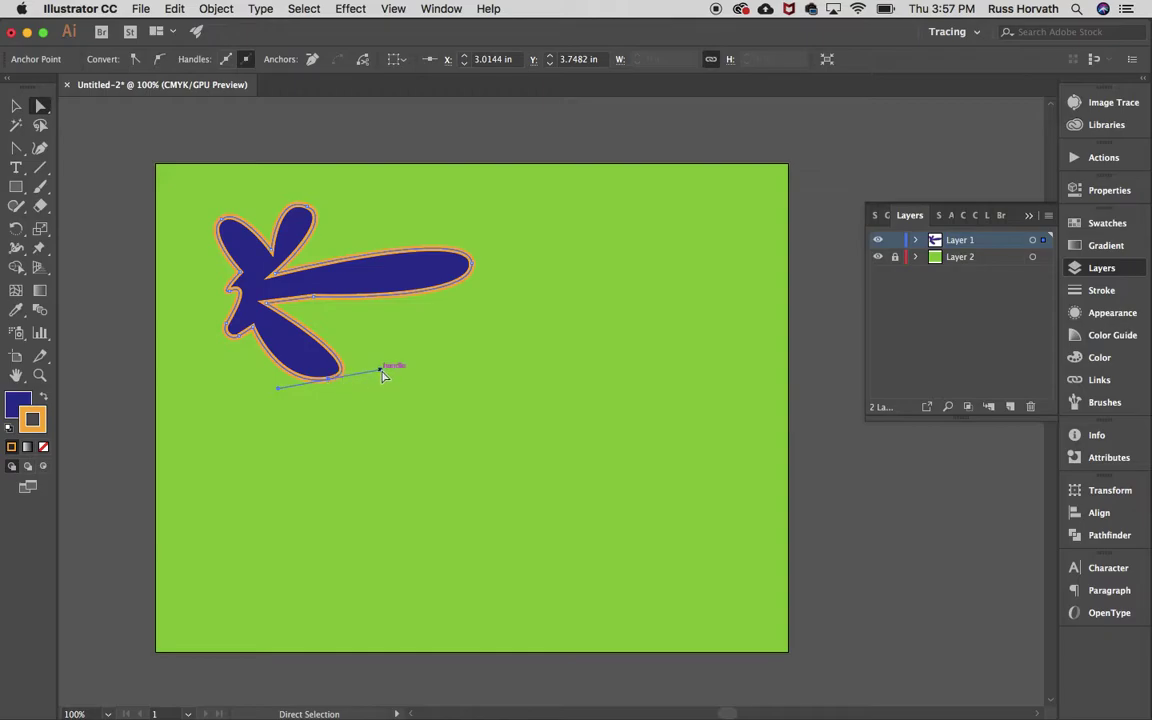
pyautogui.moveTo(381, 371); pyautogui.dragTo(368, 351)
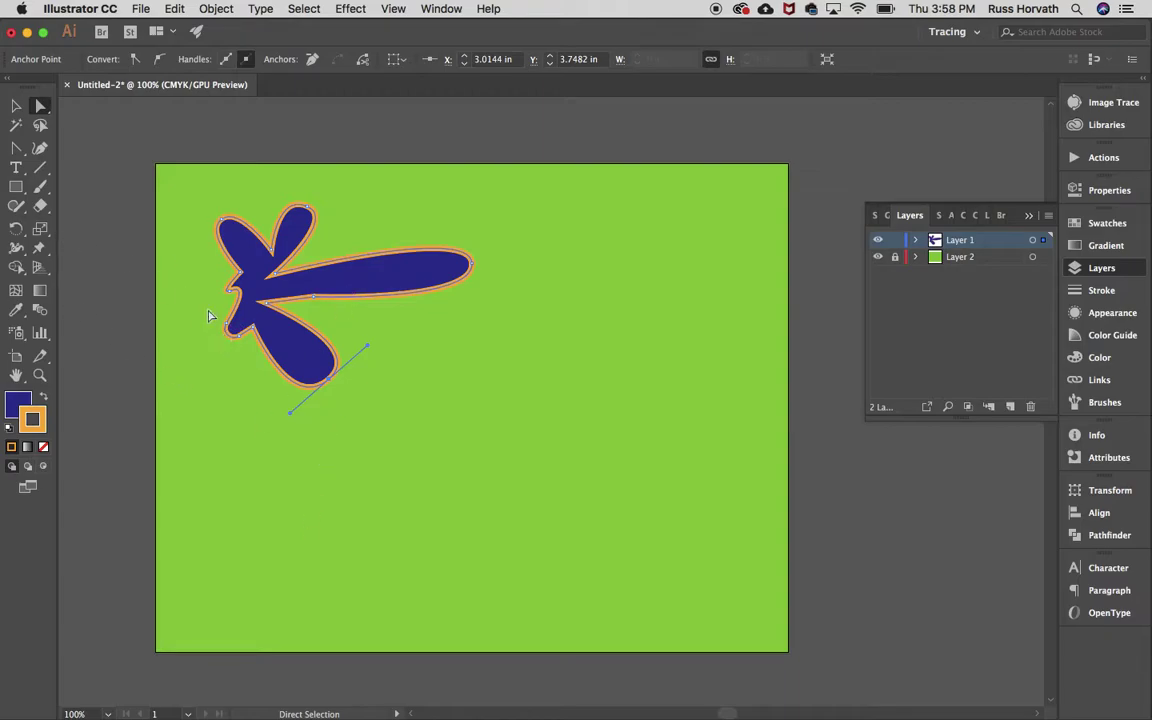
# Place a 60 pt text line reading 'Great!' below the blue blob and select its letters
pyautogui.click(17, 168)
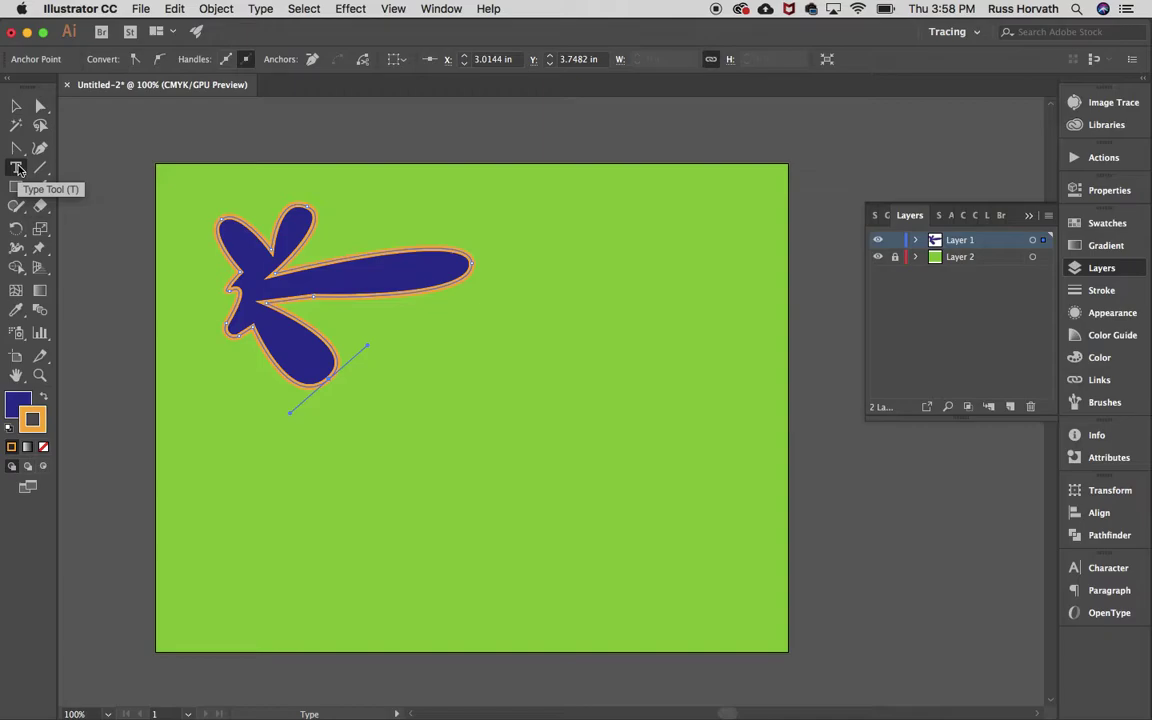
pyautogui.click(286, 505)
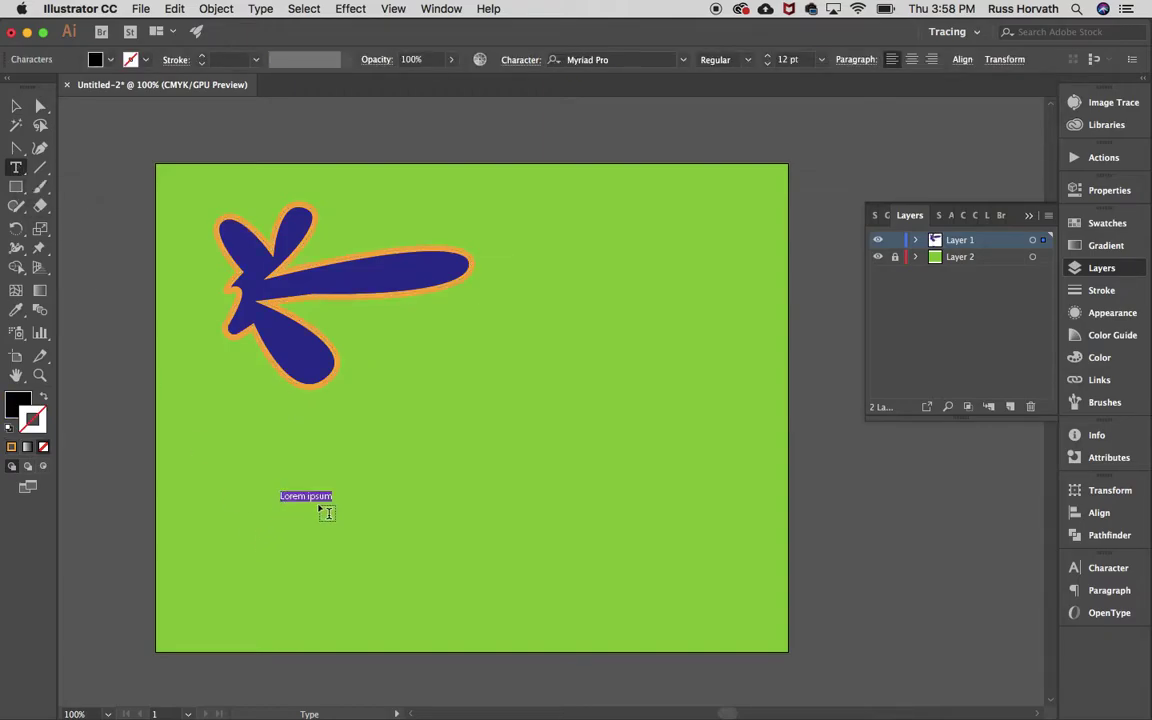
pyautogui.click(1073, 191)
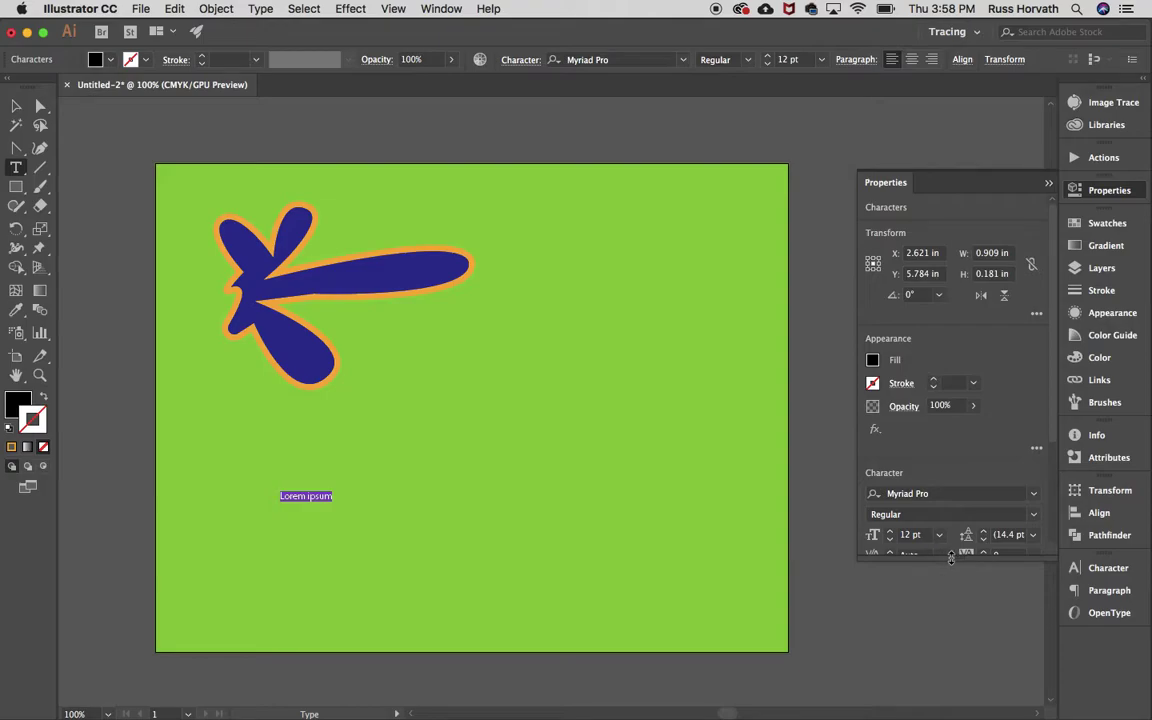
pyautogui.moveTo(951, 558); pyautogui.dragTo(951, 613)
pyautogui.click(936, 536)
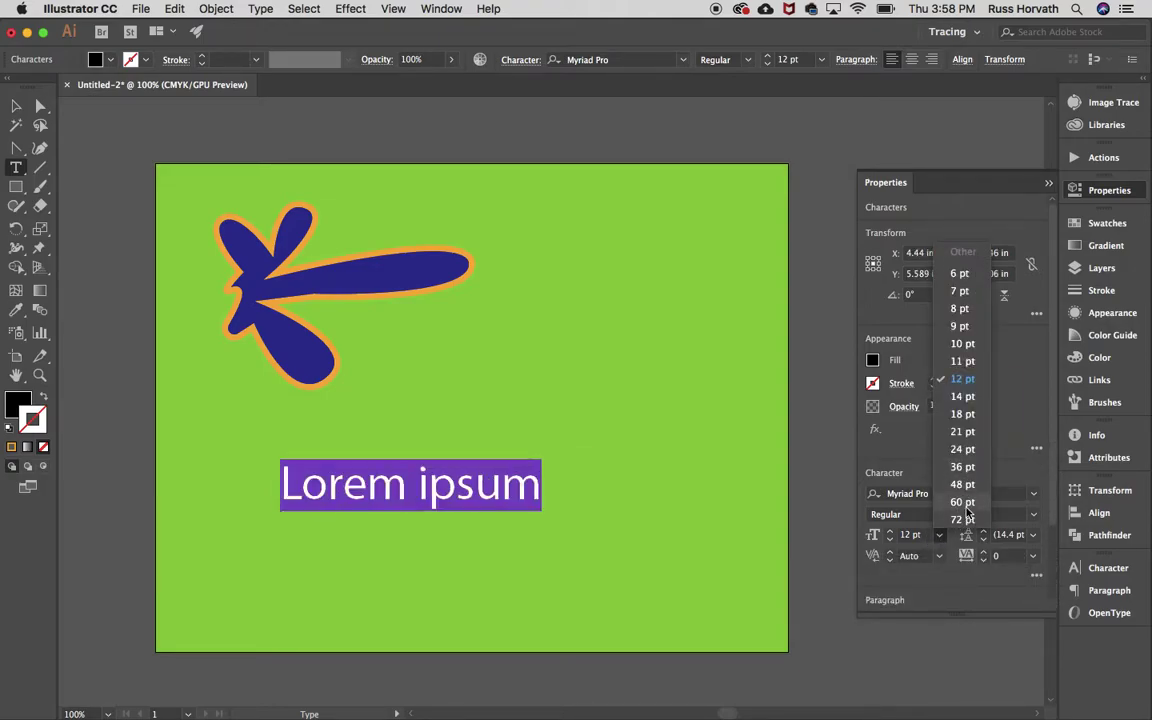
pyautogui.click(963, 502)
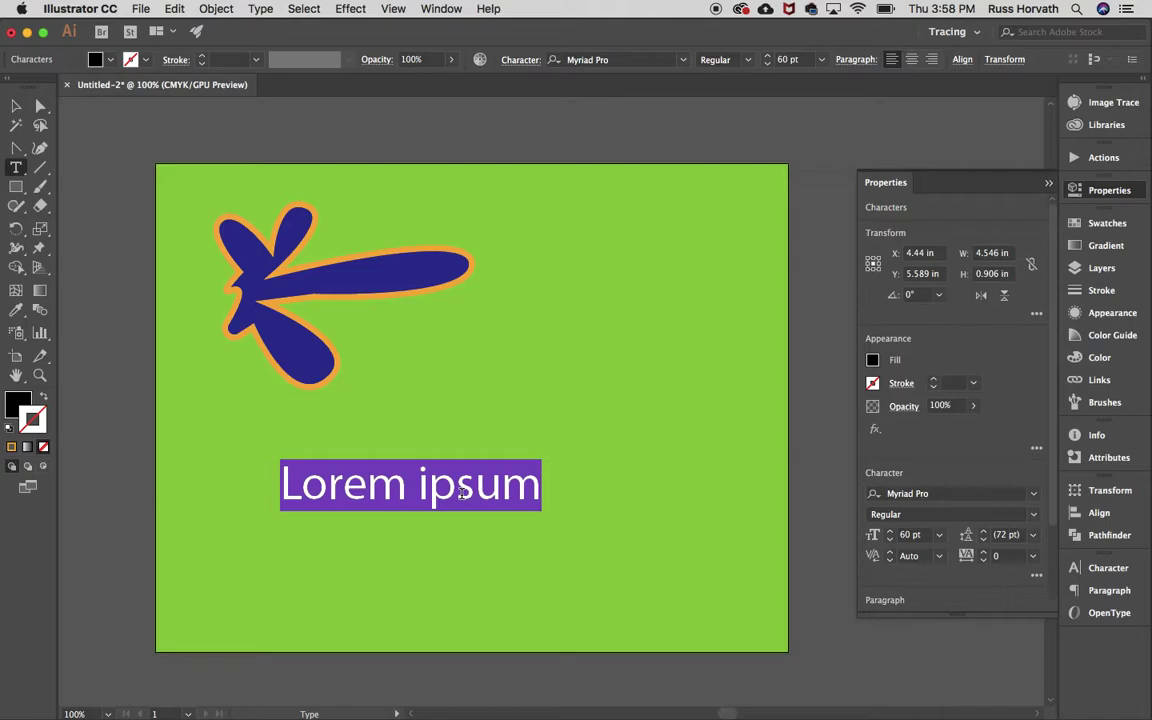
pyautogui.write('Great')
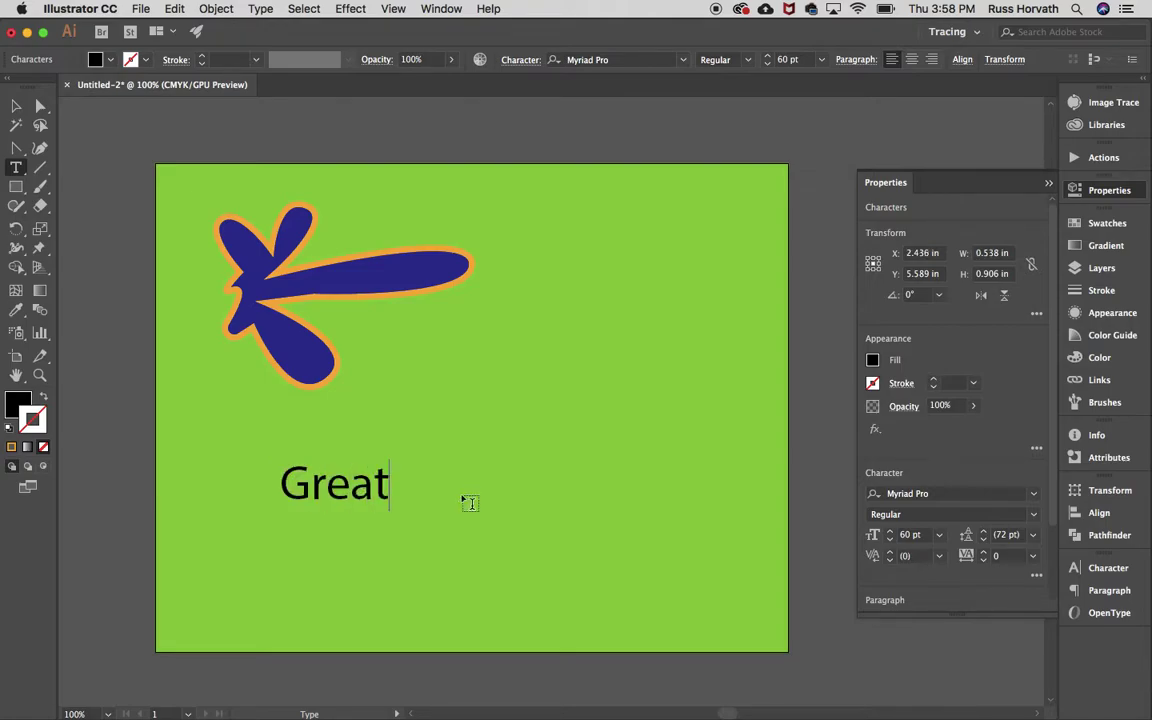
pyautogui.write('!')
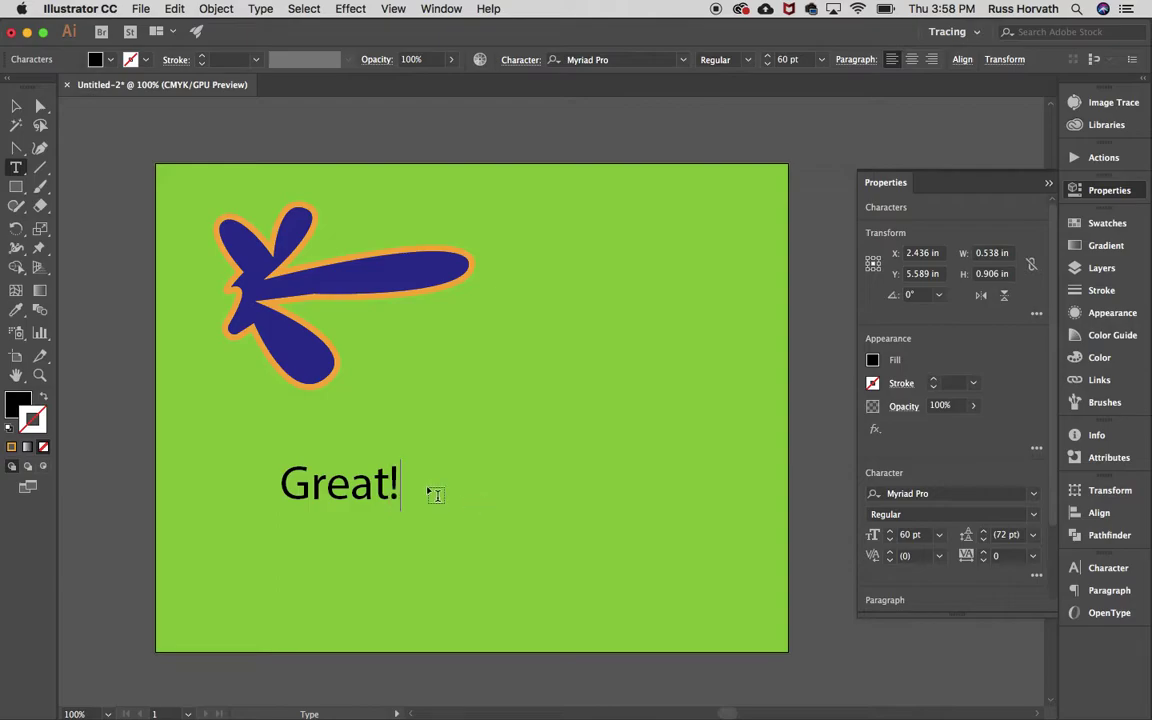
pyautogui.moveTo(397, 483); pyautogui.dragTo(279, 484)
# Give Great! a red fill and a dark blue 4 pt stroke
pyautogui.click(873, 362)
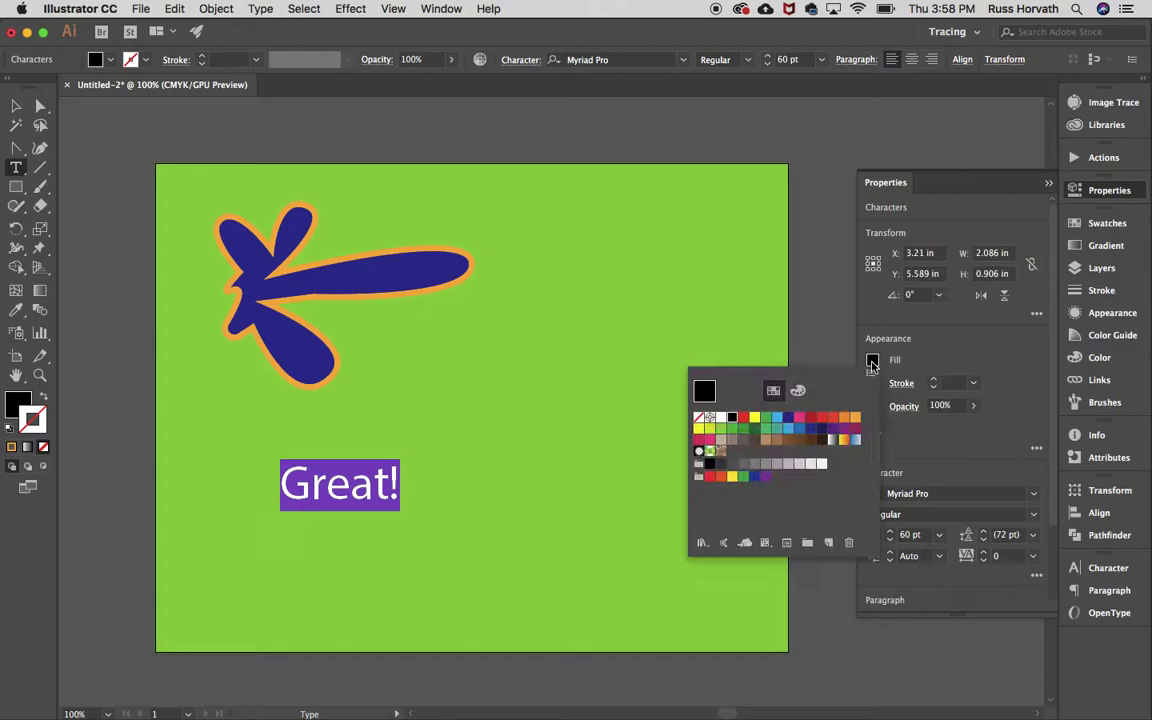
pyautogui.click(810, 419)
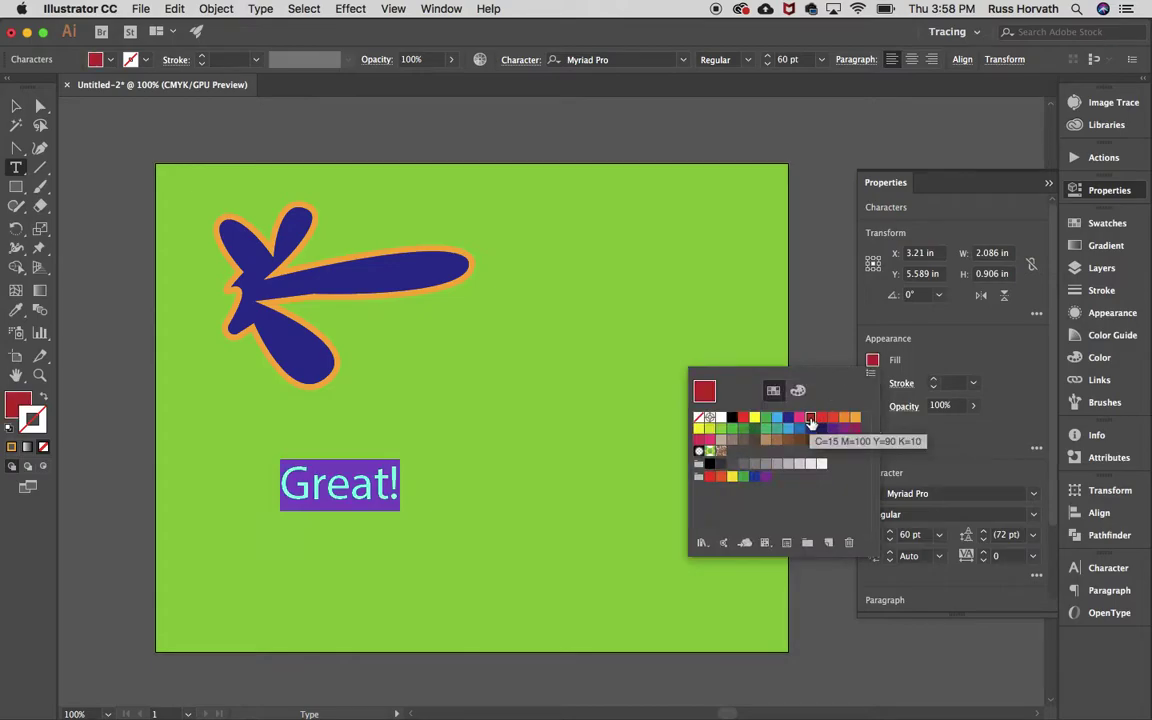
pyautogui.click(872, 384)
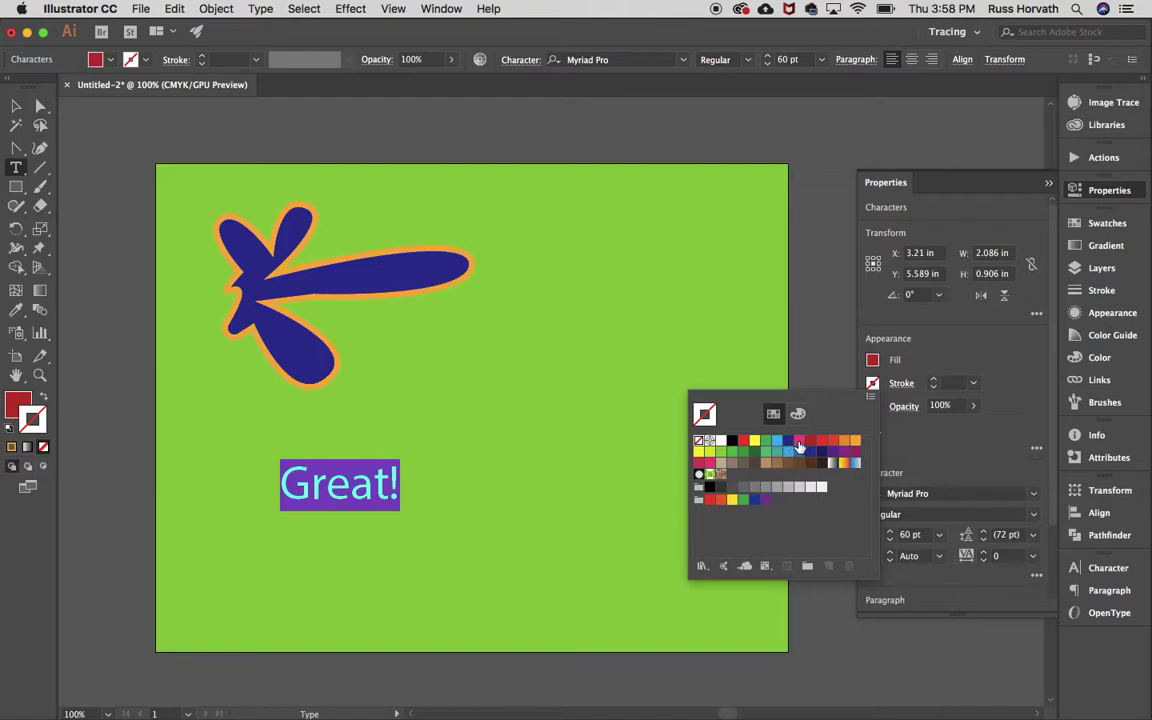
pyautogui.click(789, 441)
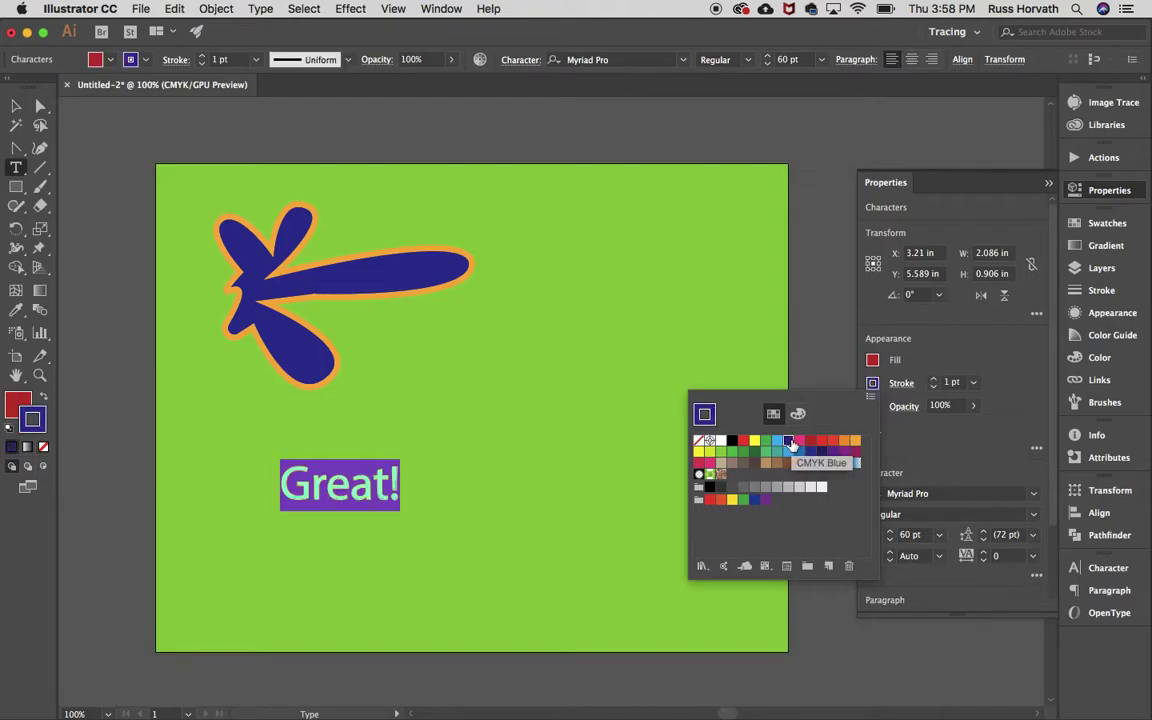
pyautogui.click(934, 380)
pyautogui.click(934, 380)
pyautogui.click(934, 380)
pyautogui.click(934, 380)
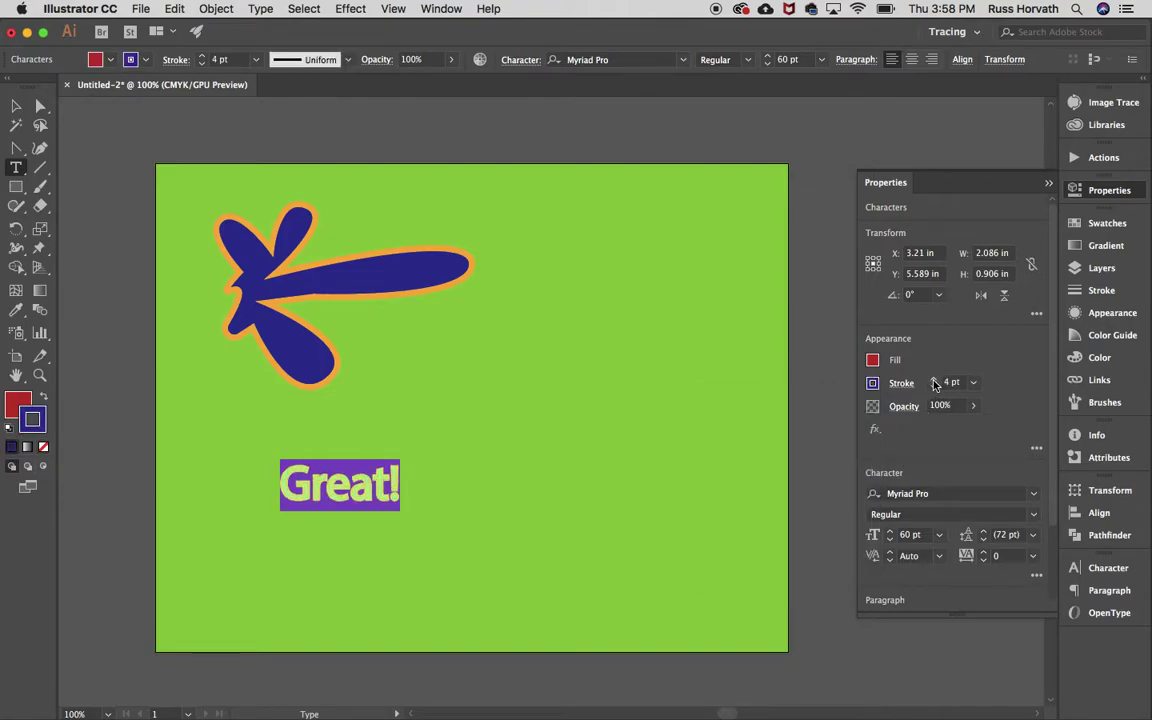
# Move Great! and scale it up to about three times its size
pyautogui.click(16, 107)
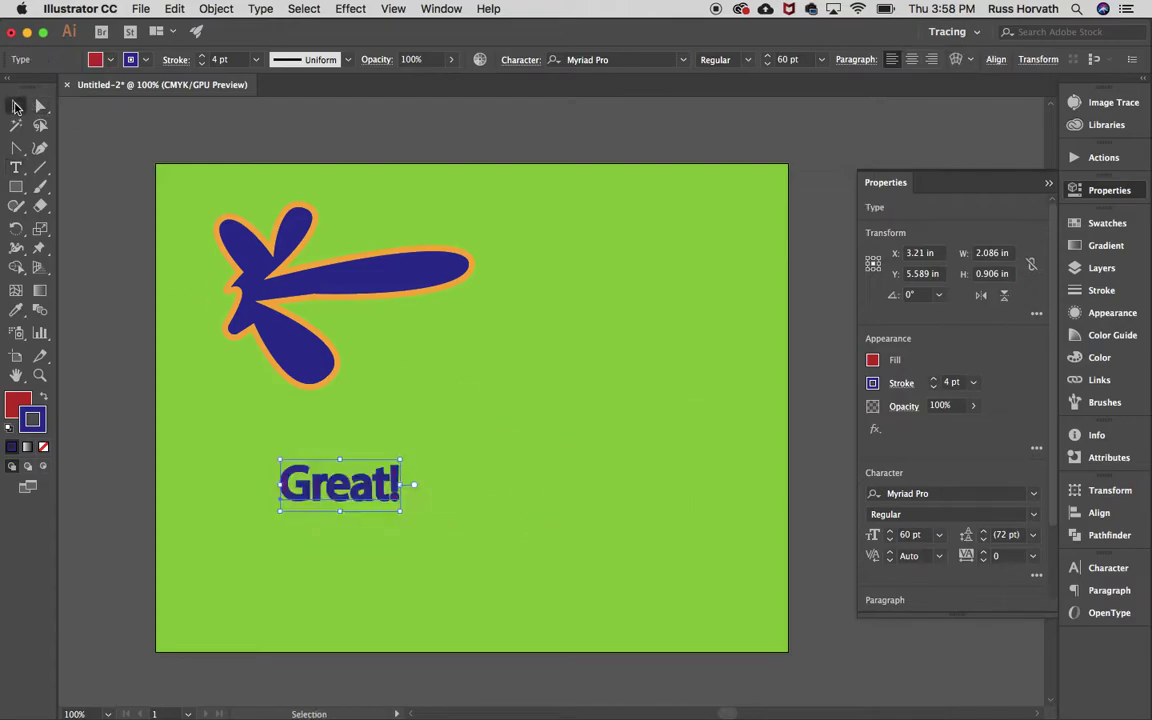
pyautogui.moveTo(331, 488); pyautogui.dragTo(448, 416)
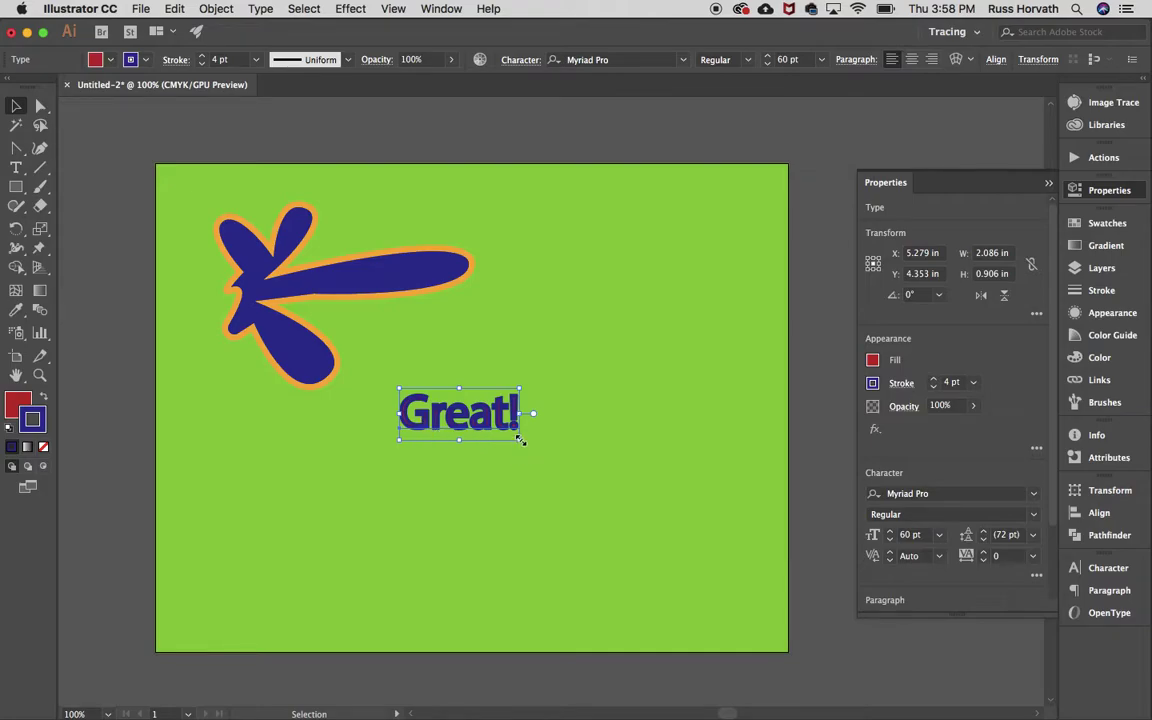
pyautogui.moveTo(519, 439); pyautogui.dragTo(735, 553)
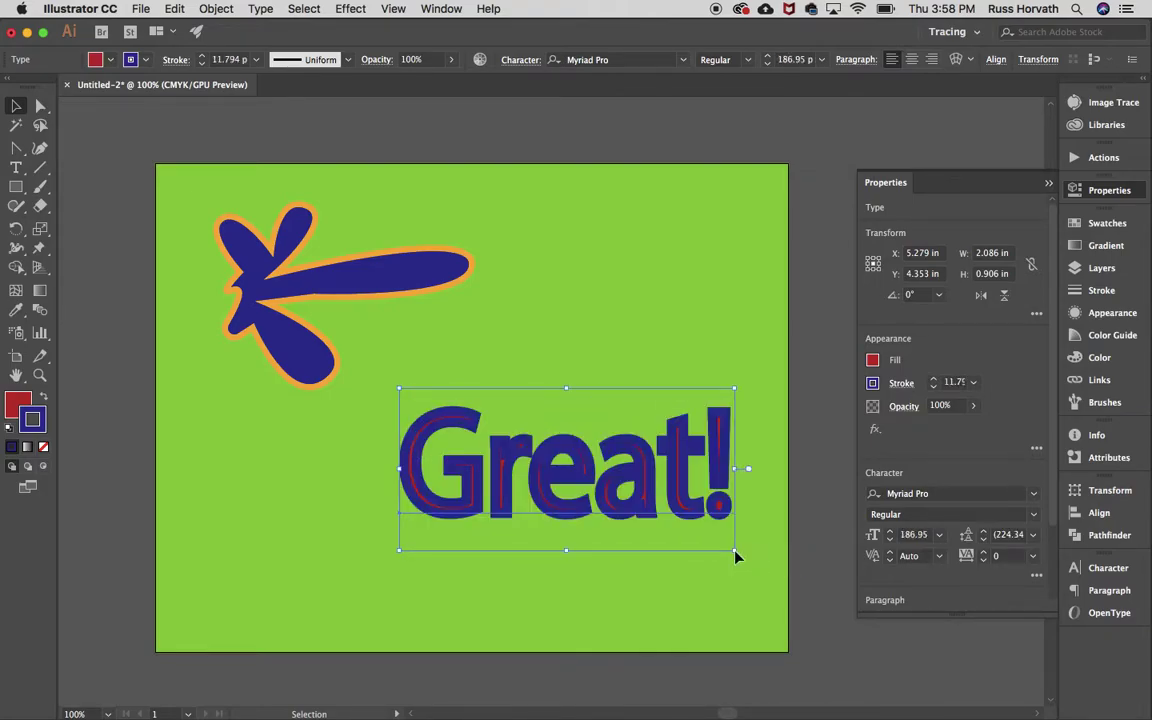
pyautogui.moveTo(399, 388); pyautogui.dragTo(247, 353)
pyautogui.moveTo(358, 467); pyautogui.dragTo(334, 515)
# Set the outline to 6 pt and adjust the font size to around 227 pt
pyautogui.moveTo(934, 394); pyautogui.dragTo(934, 392)
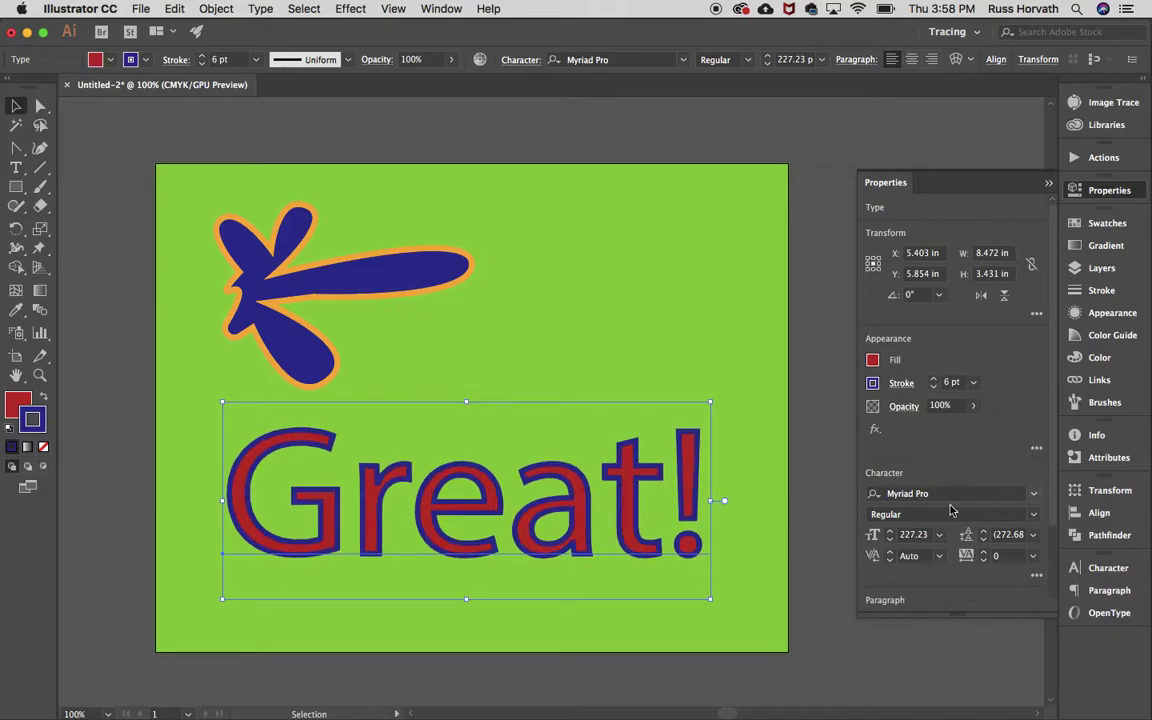
pyautogui.click(890, 542)
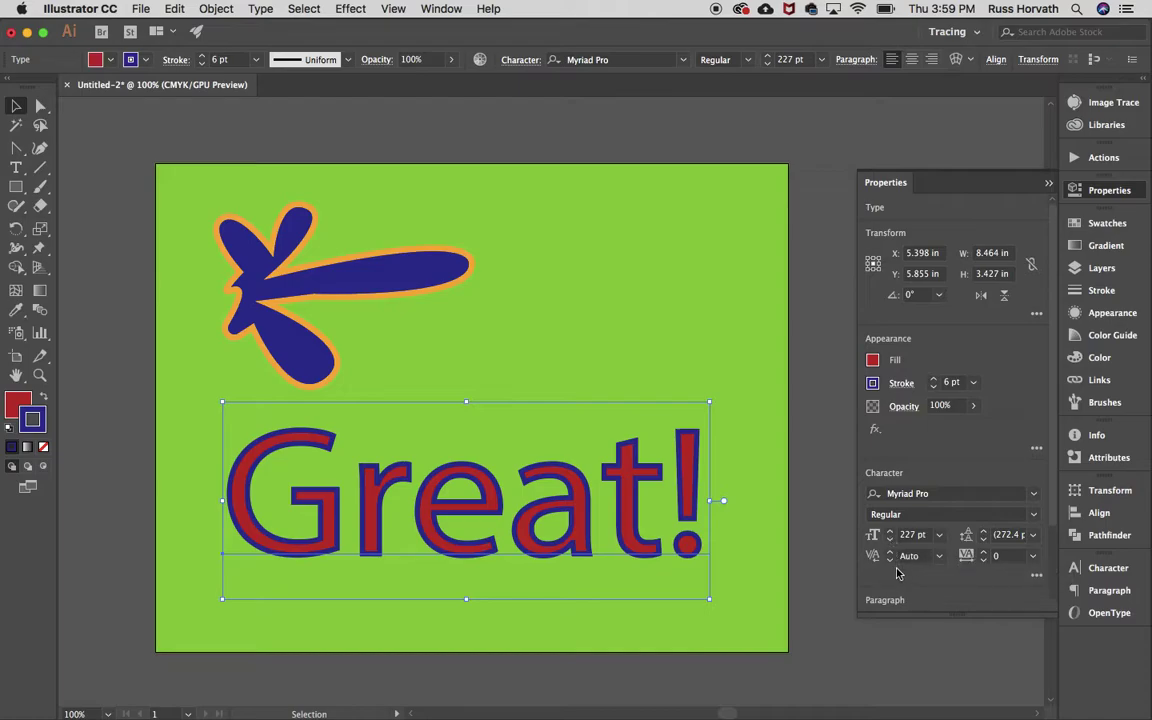
pyautogui.click(889, 541)
pyautogui.click(889, 541)
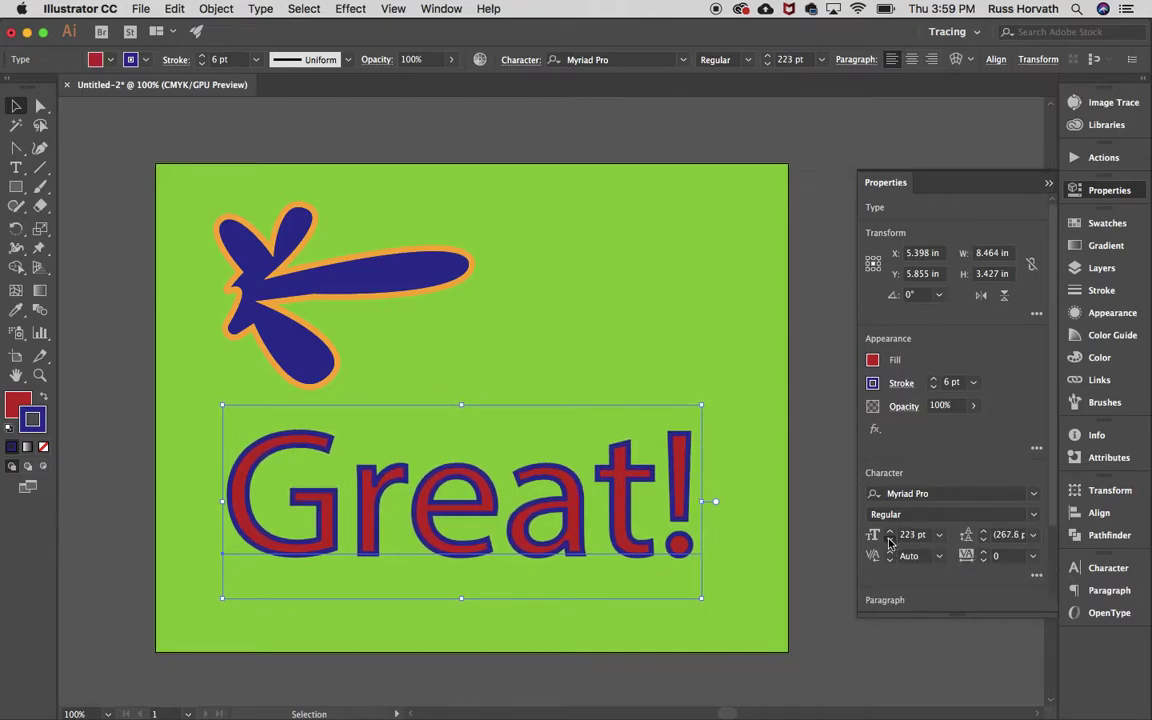
pyautogui.click(889, 541)
pyautogui.click(889, 541)
pyautogui.click(889, 530)
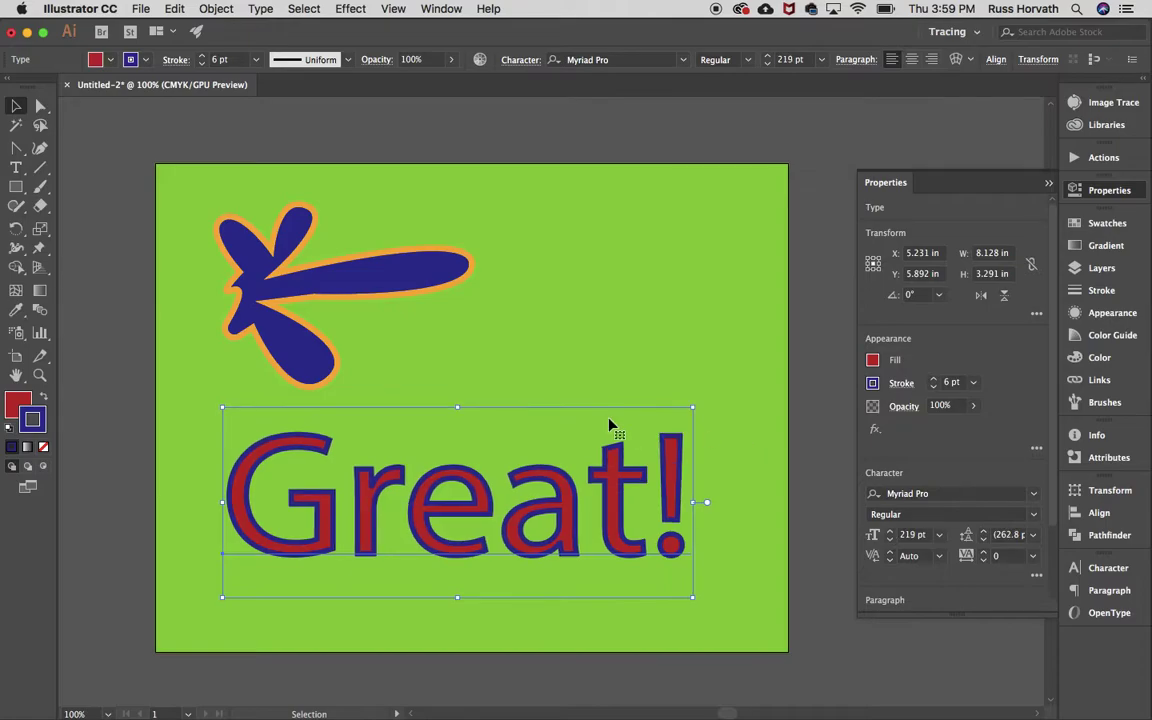
# Fine-tune Great!'s height, width and overall scale, then reselect it
pyautogui.moveTo(458, 409)
pyautogui.mouseDown()
pyautogui.moveTo(458, 342)
pyautogui.moveTo(458, 398)
pyautogui.mouseUp()
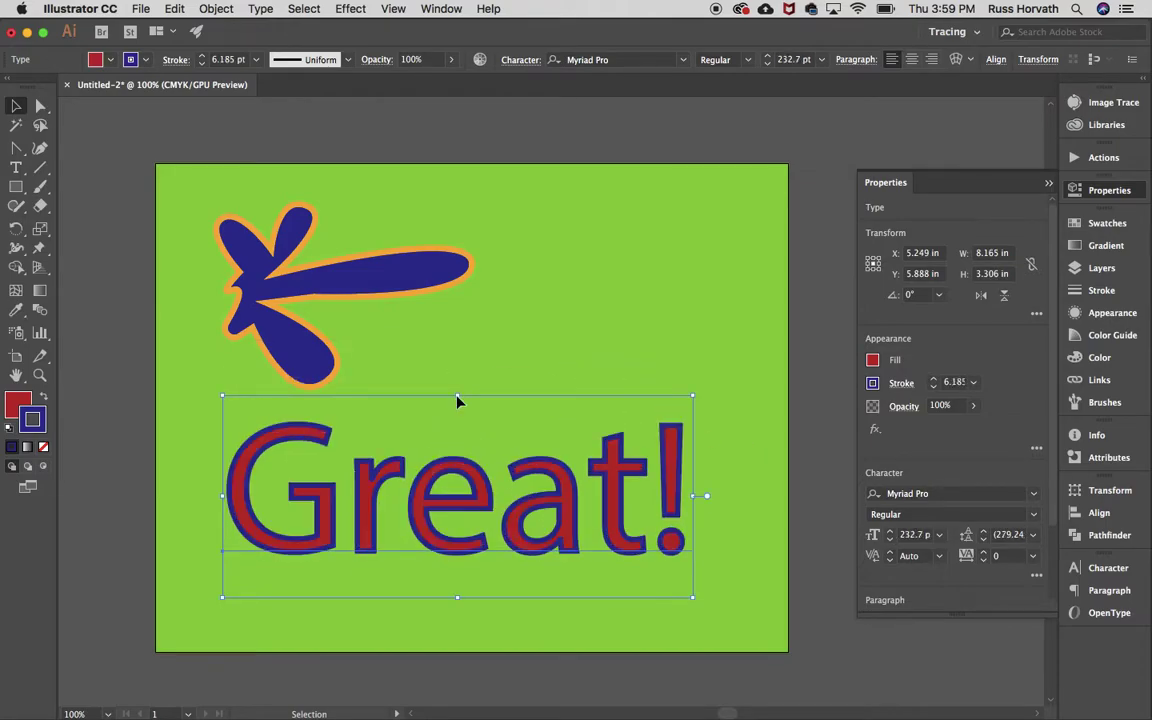
pyautogui.moveTo(690, 496)
pyautogui.mouseDown()
pyautogui.moveTo(712, 499)
pyautogui.moveTo(683, 496)
pyautogui.mouseUp()
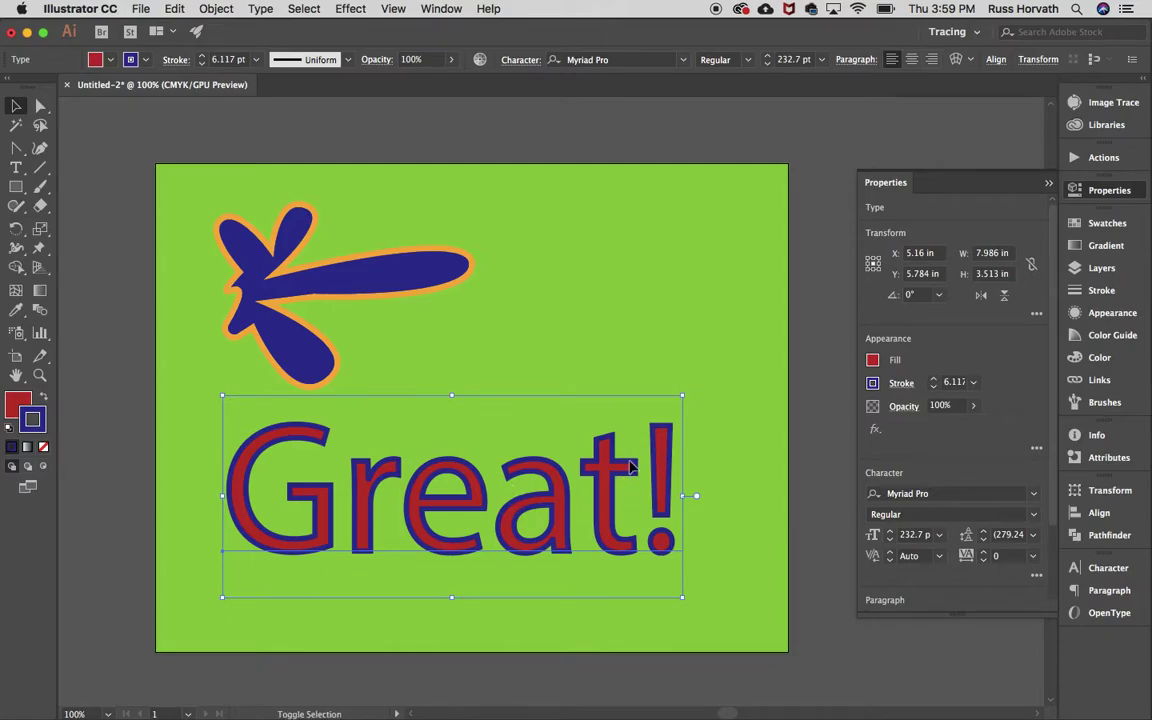
pyautogui.moveTo(681, 397)
pyautogui.mouseDown()
pyautogui.moveTo(645, 450)
pyautogui.moveTo(751, 334)
pyautogui.moveTo(692, 383)
pyautogui.mouseUp()
pyautogui.click(539, 322)
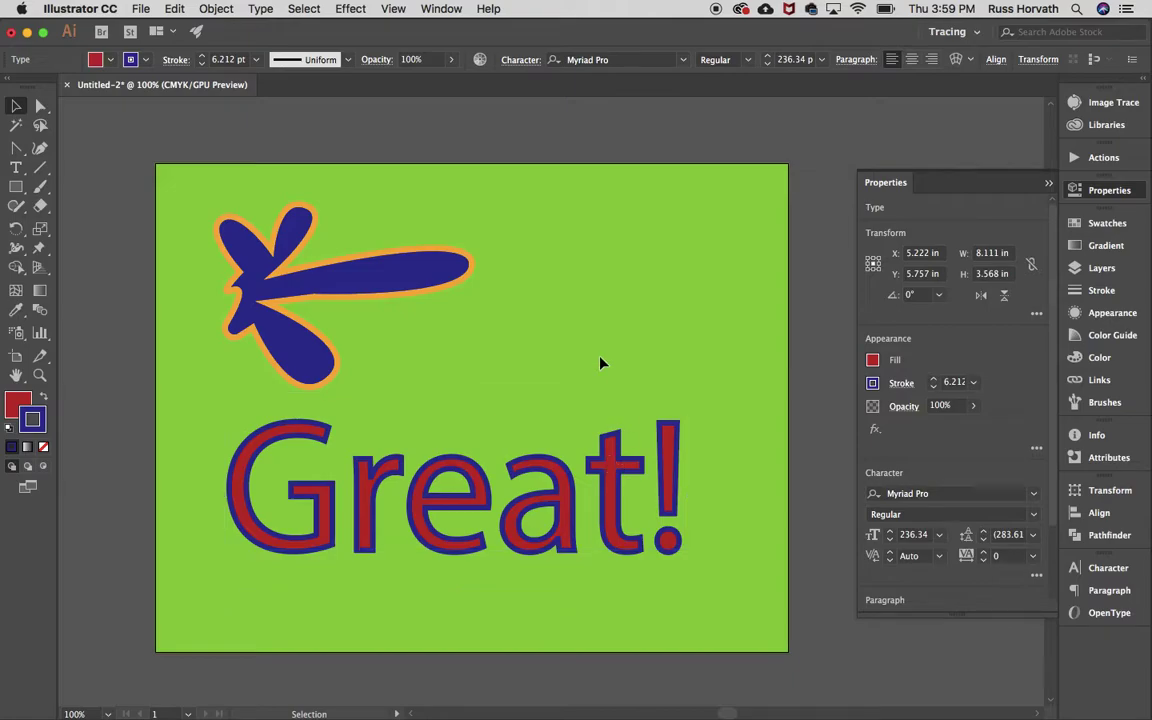
pyautogui.click(570, 485)
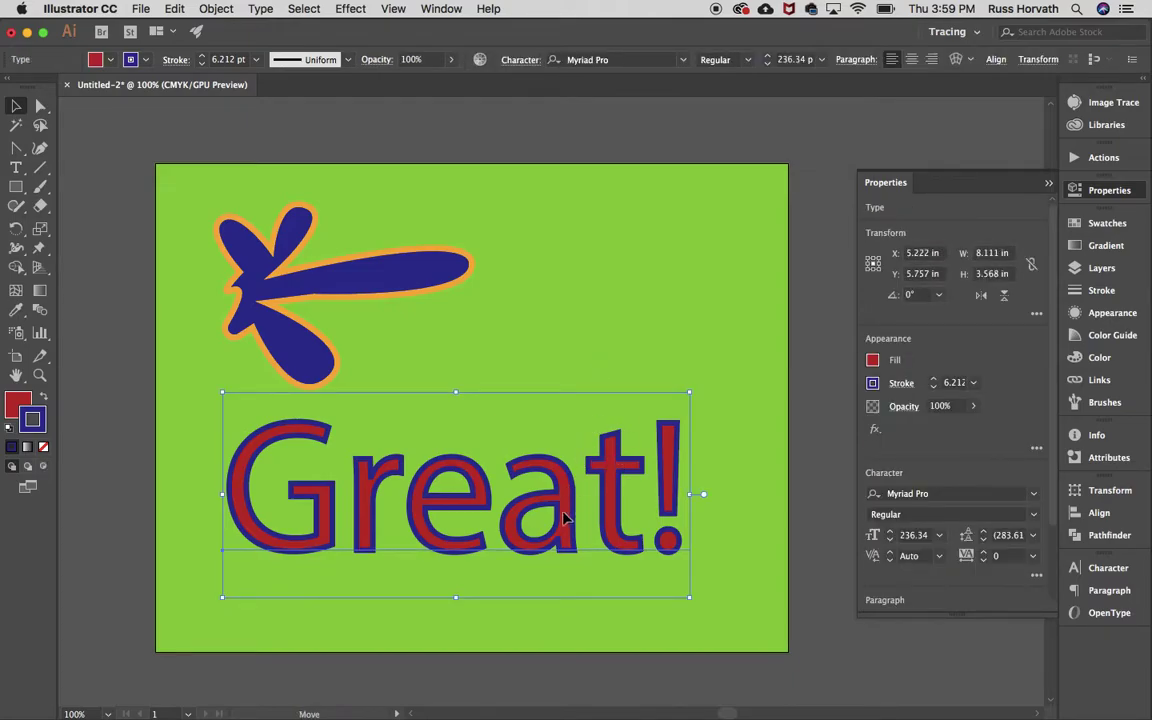
# Change the word to 'Greeat!' by replacing the e with 'ee', then shift it left
pyautogui.moveTo(563, 517)
pyautogui.mouseDown()
pyautogui.moveTo(645, 505)
pyautogui.moveTo(567, 534)
pyautogui.mouseUp()
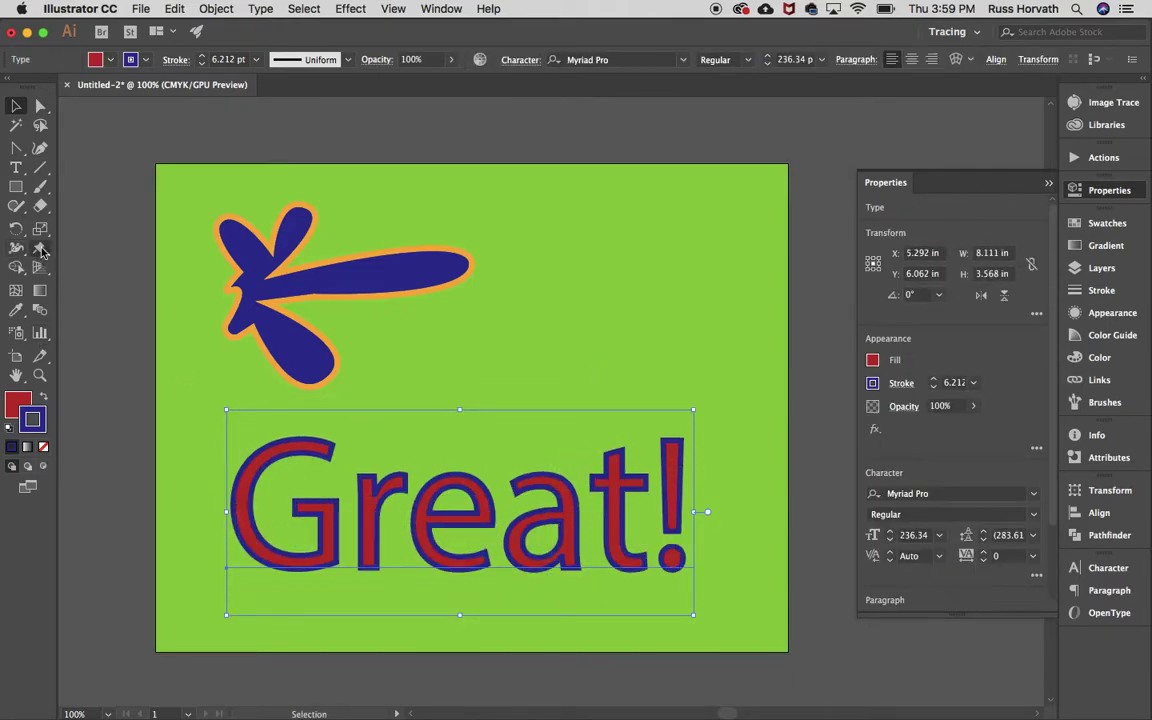
pyautogui.click(17, 167)
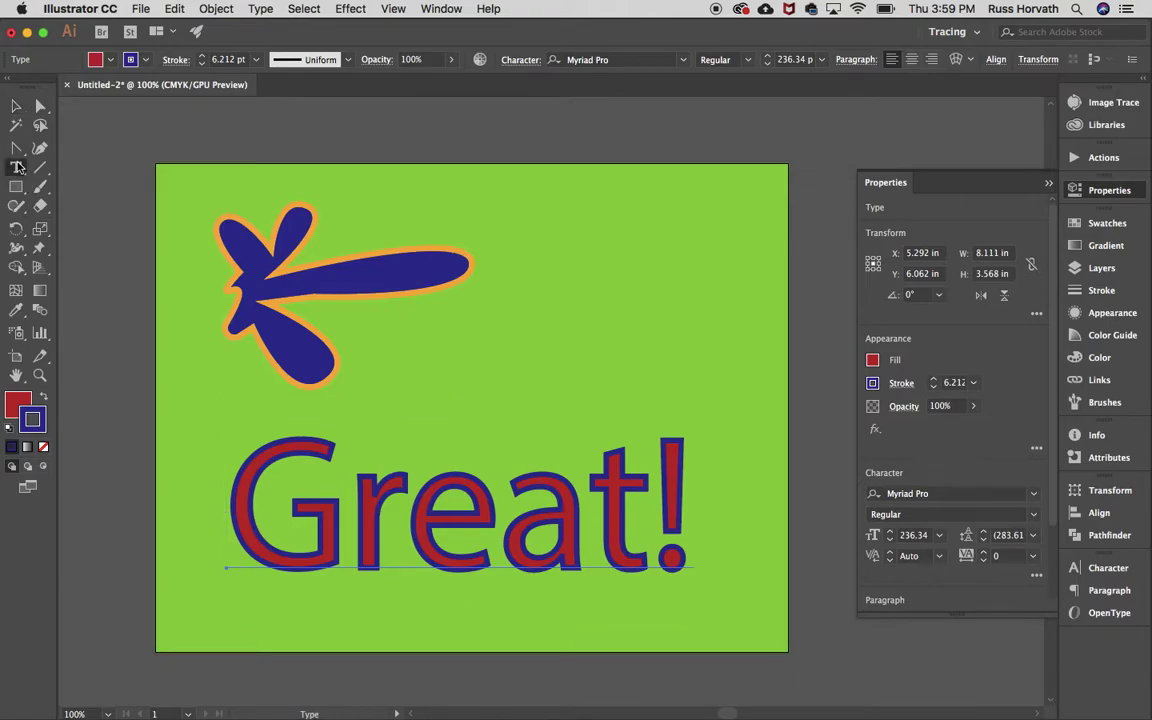
pyautogui.click(488, 517)
pyautogui.press('BackSpace')
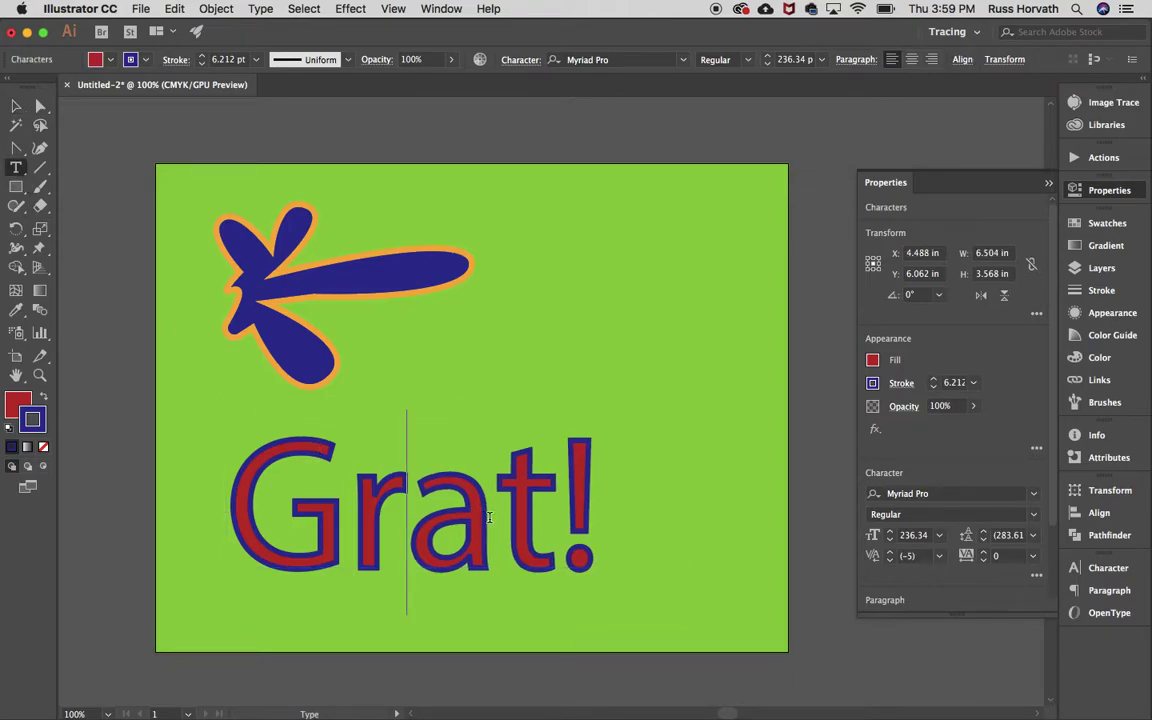
pyautogui.write('ee')
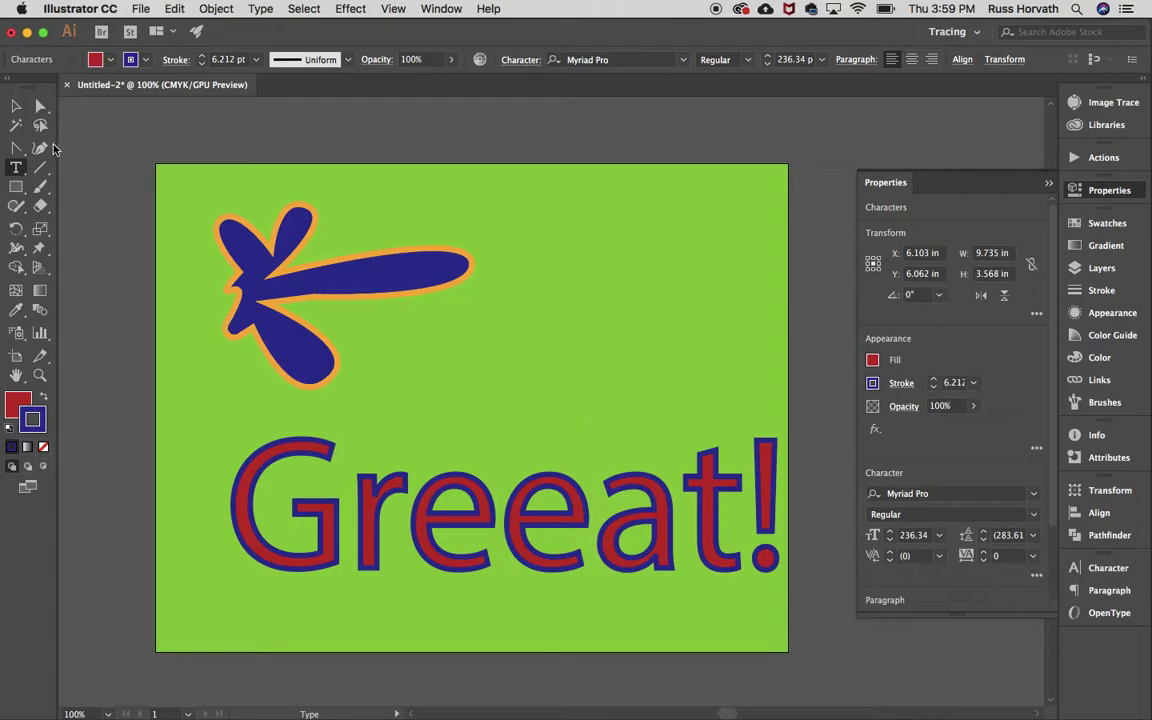
pyautogui.click(16, 105)
pyautogui.moveTo(437, 517); pyautogui.dragTo(402, 517)
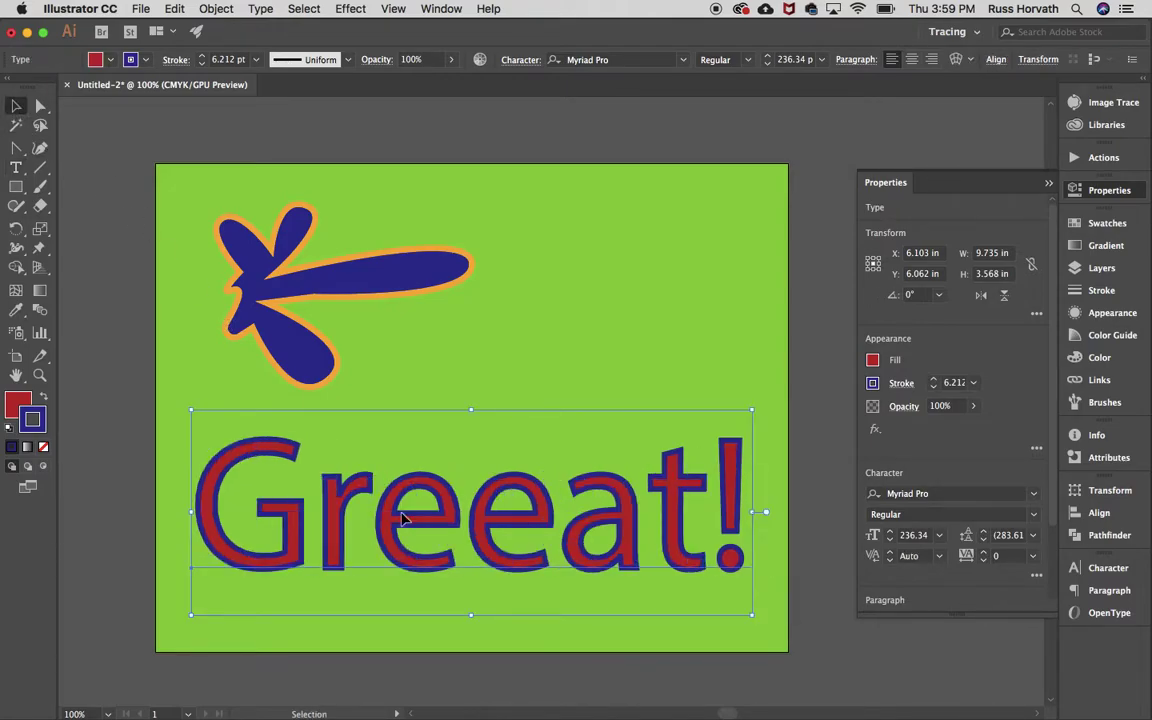
# Apply Arial Black to Greeat! and rescale it to span the artboard
pyautogui.click(1036, 500)
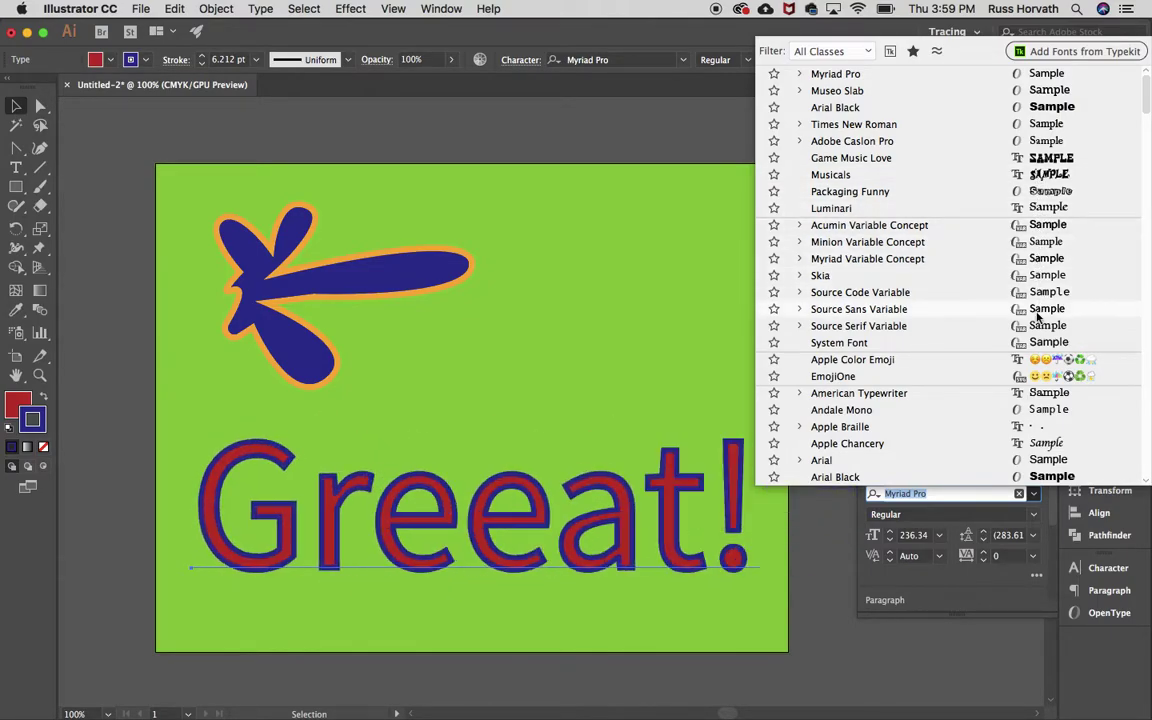
pyautogui.click(1046, 107)
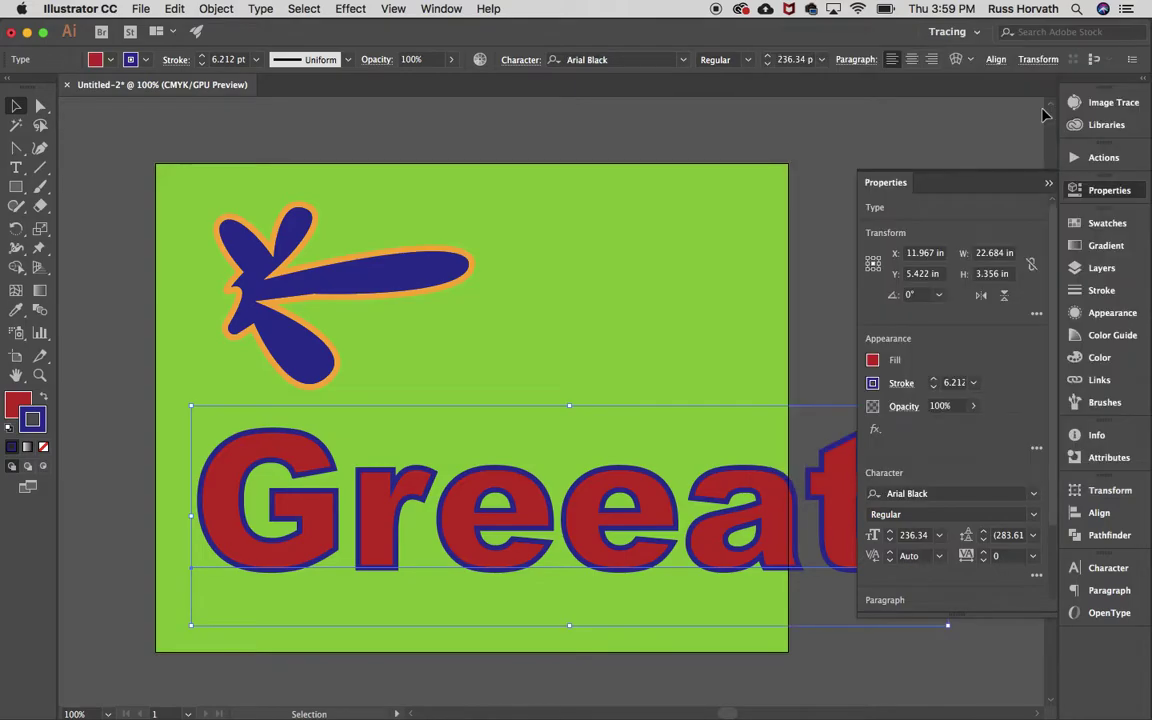
pyautogui.moveTo(189, 408); pyautogui.dragTo(490, 494)
pyautogui.moveTo(562, 560); pyautogui.dragTo(274, 560)
pyautogui.moveTo(660, 491); pyautogui.dragTo(753, 466)
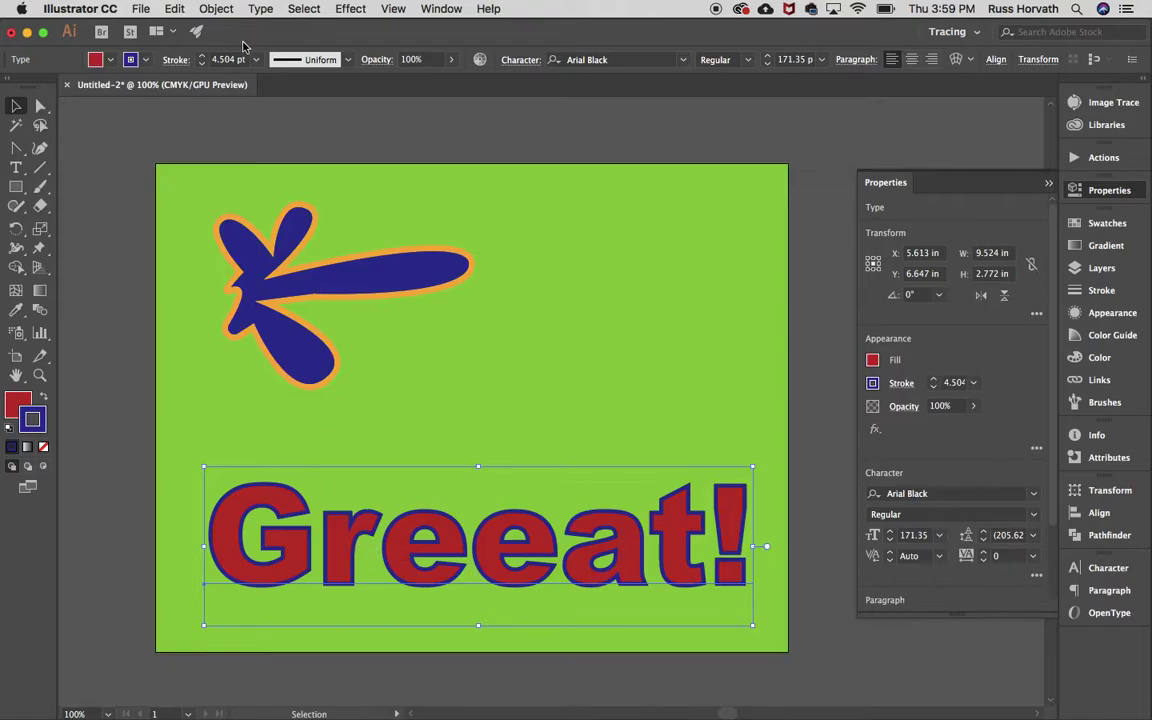
# Convert Greeat! to outlines and move the letter r up above the word
pyautogui.click(263, 10)
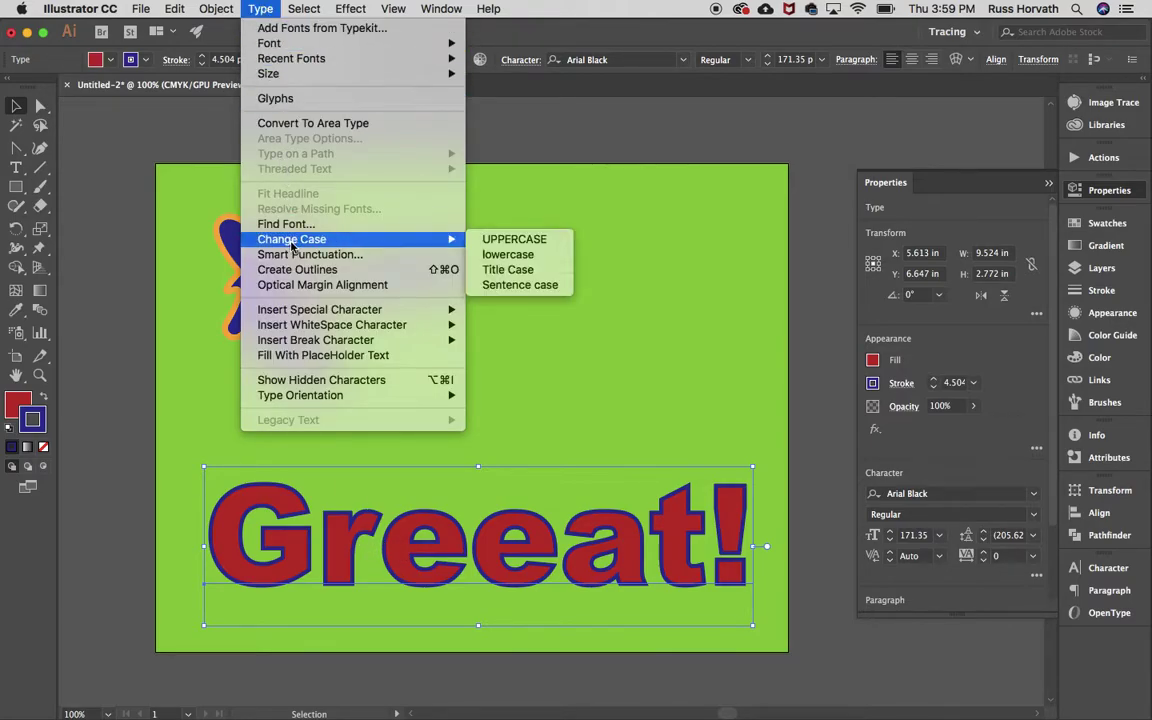
pyautogui.click(295, 270)
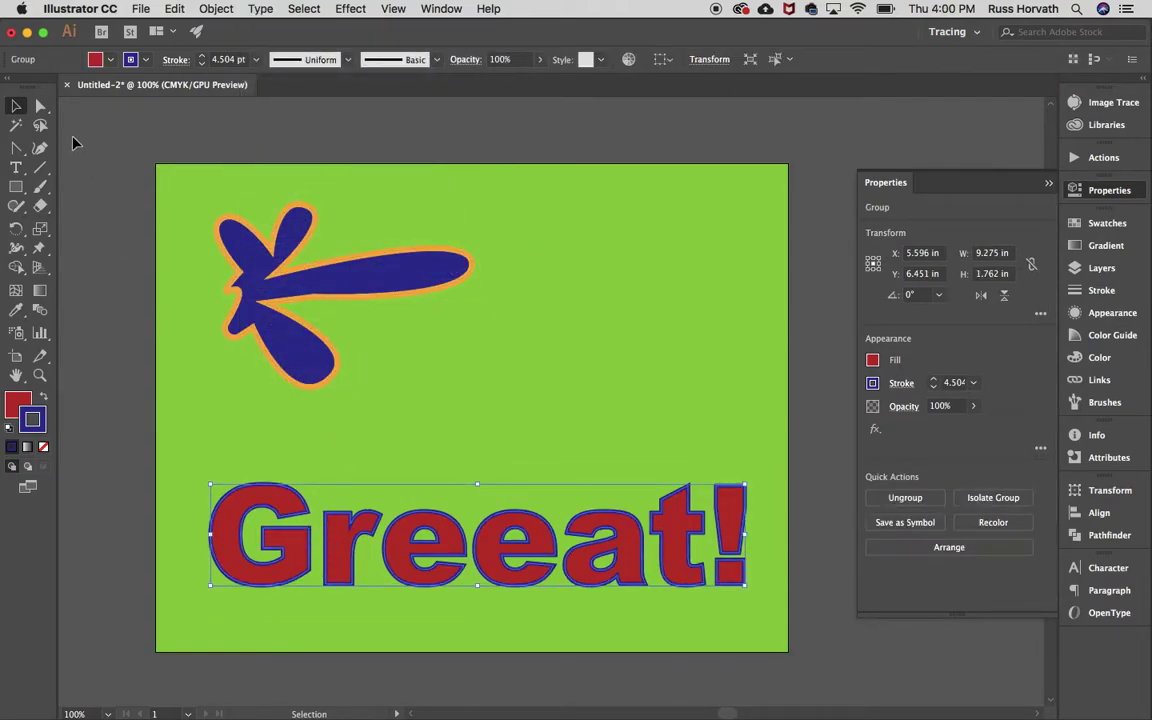
pyautogui.click(40, 105)
pyautogui.click(380, 453)
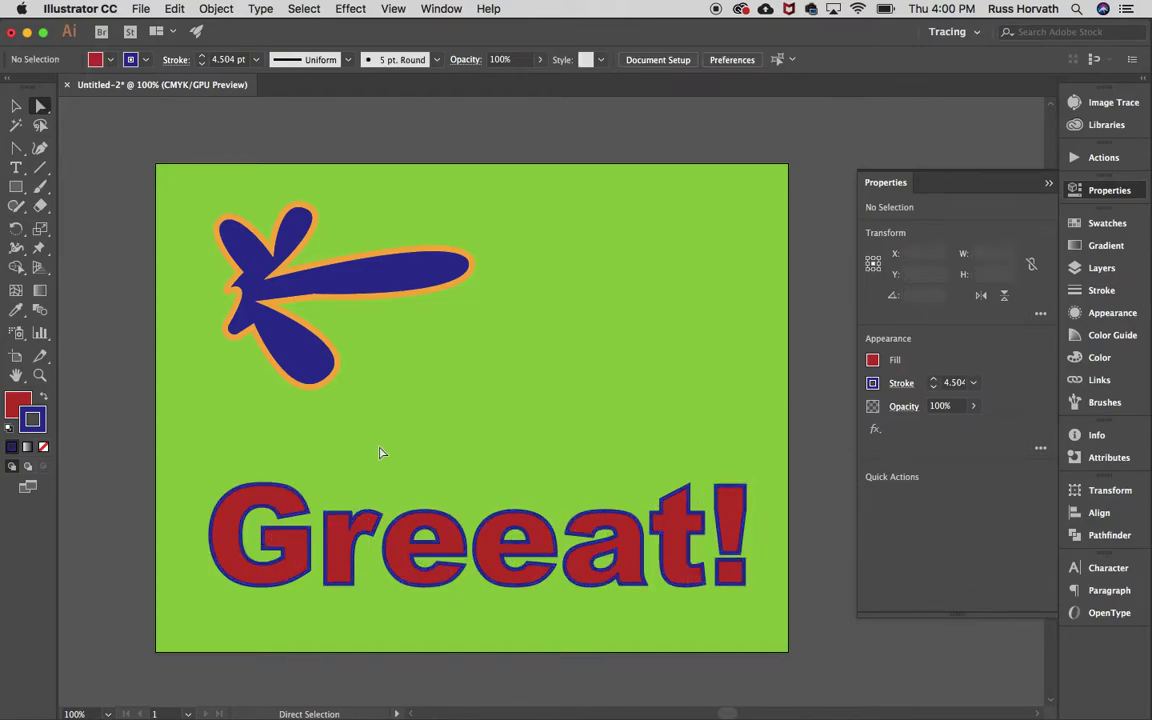
pyautogui.click(344, 546)
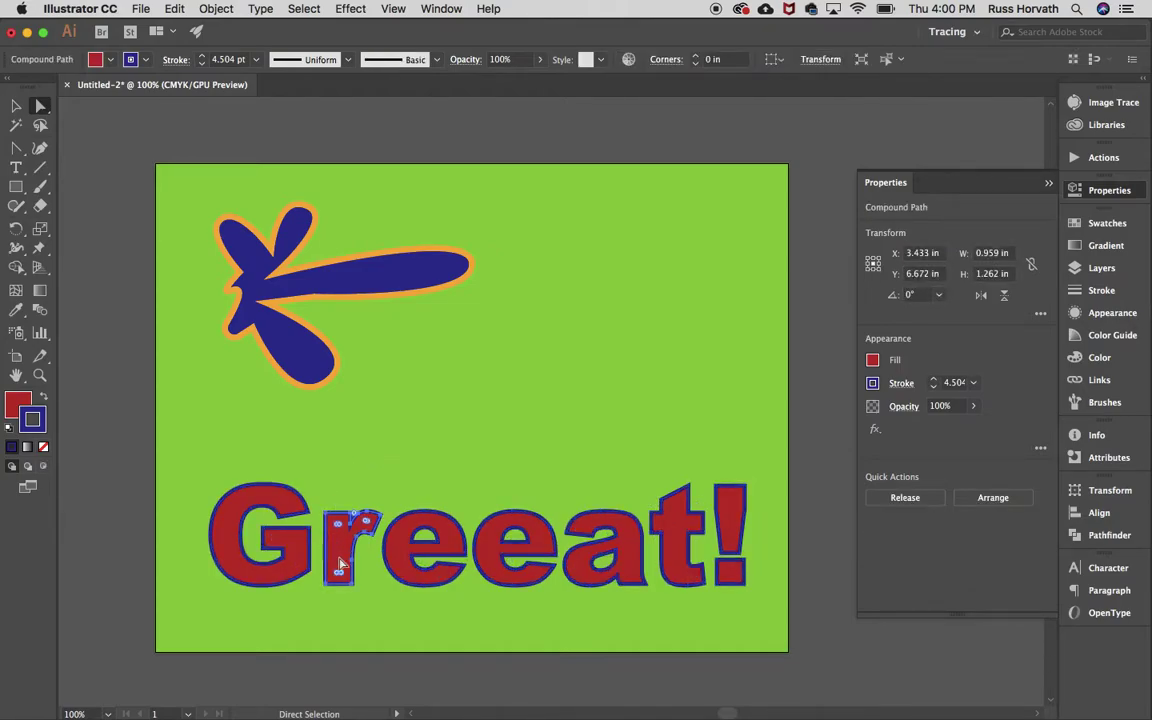
pyautogui.moveTo(345, 546); pyautogui.dragTo(441, 378)
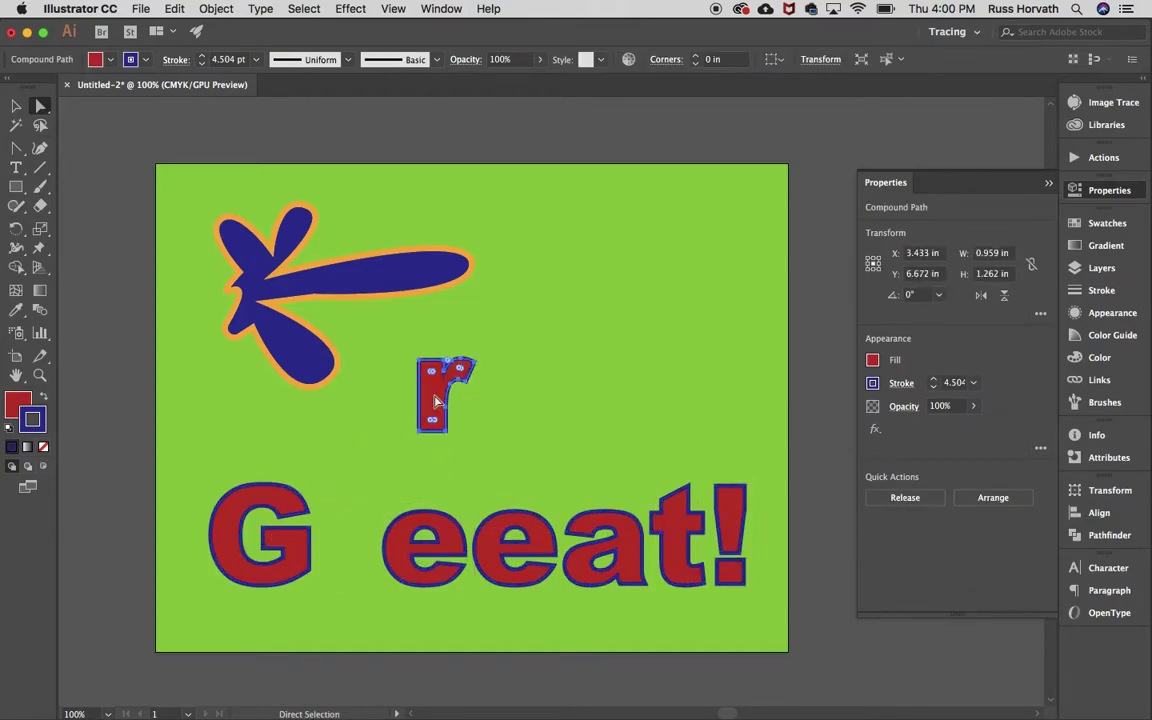
# Round the G's corners to 0.1 in and pull its anchors into sharp spikes
pyautogui.click(287, 497)
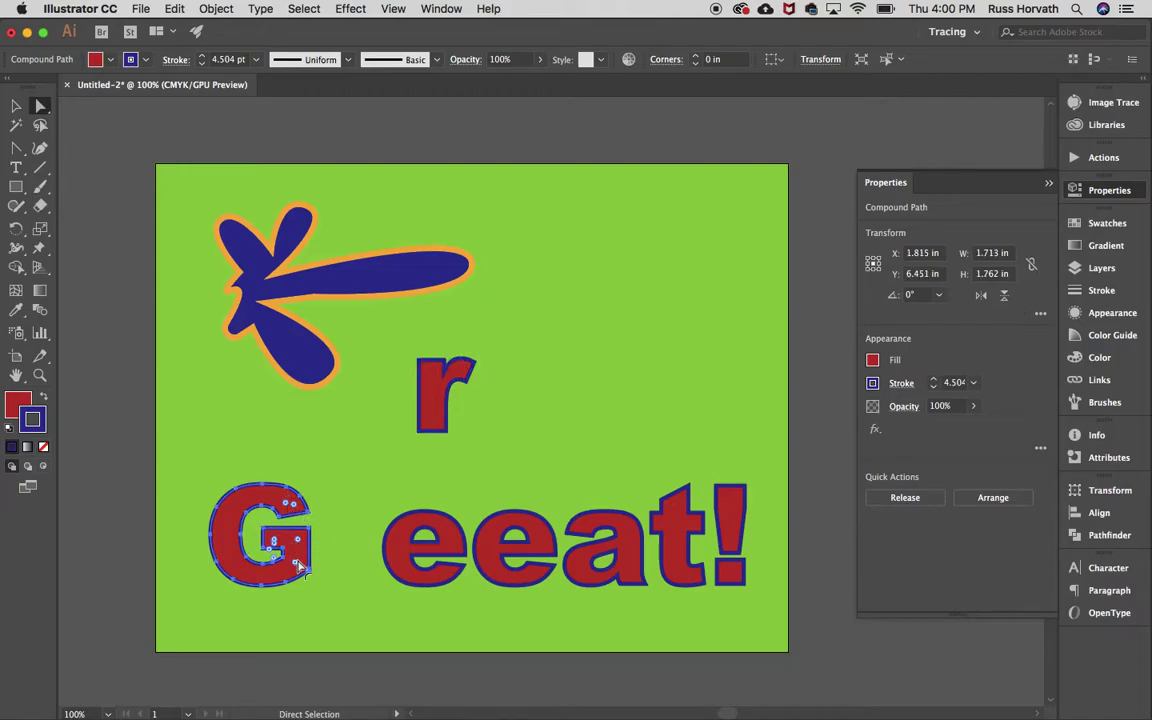
pyautogui.moveTo(295, 567)
pyautogui.mouseDown()
pyautogui.moveTo(329, 589)
pyautogui.moveTo(288, 558)
pyautogui.moveTo(293, 548)
pyautogui.moveTo(292, 574)
pyautogui.mouseUp()
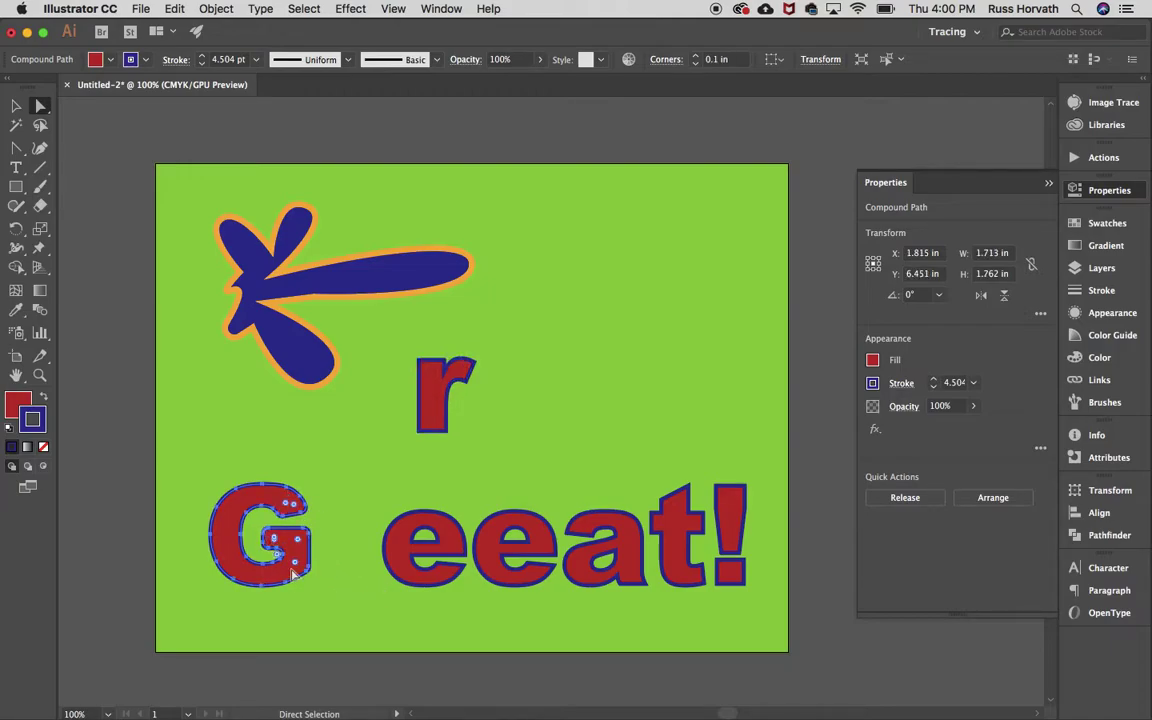
pyautogui.click(239, 492)
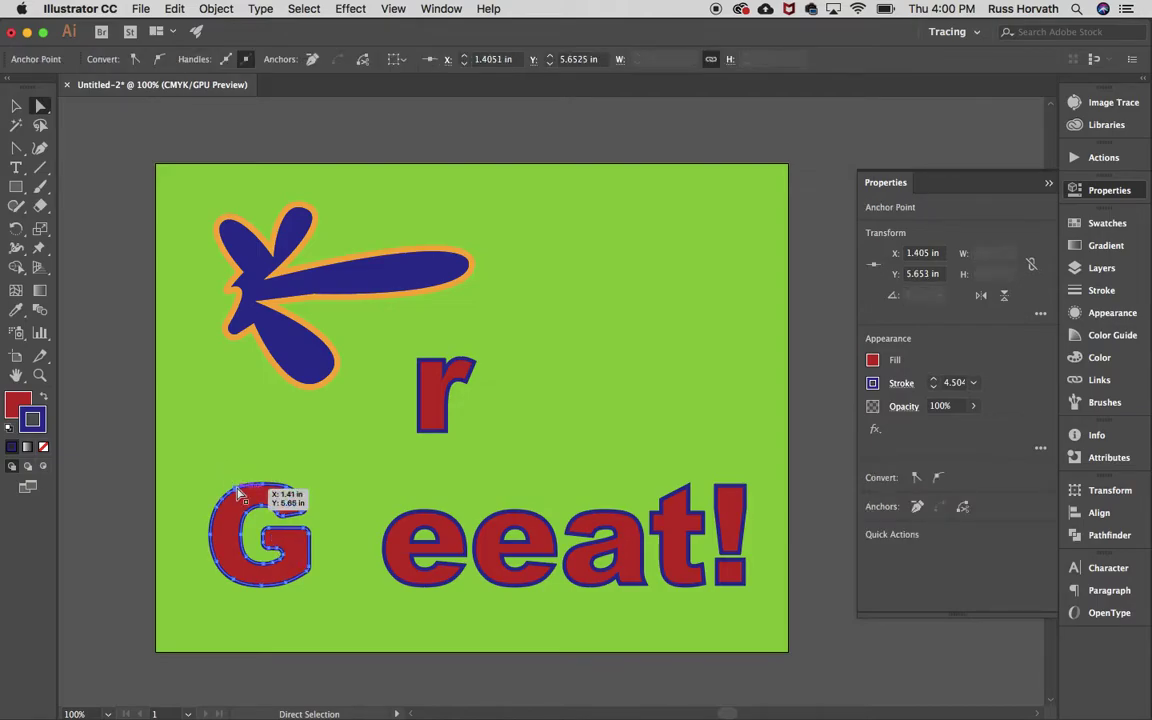
pyautogui.moveTo(205, 440); pyautogui.dragTo(210, 411)
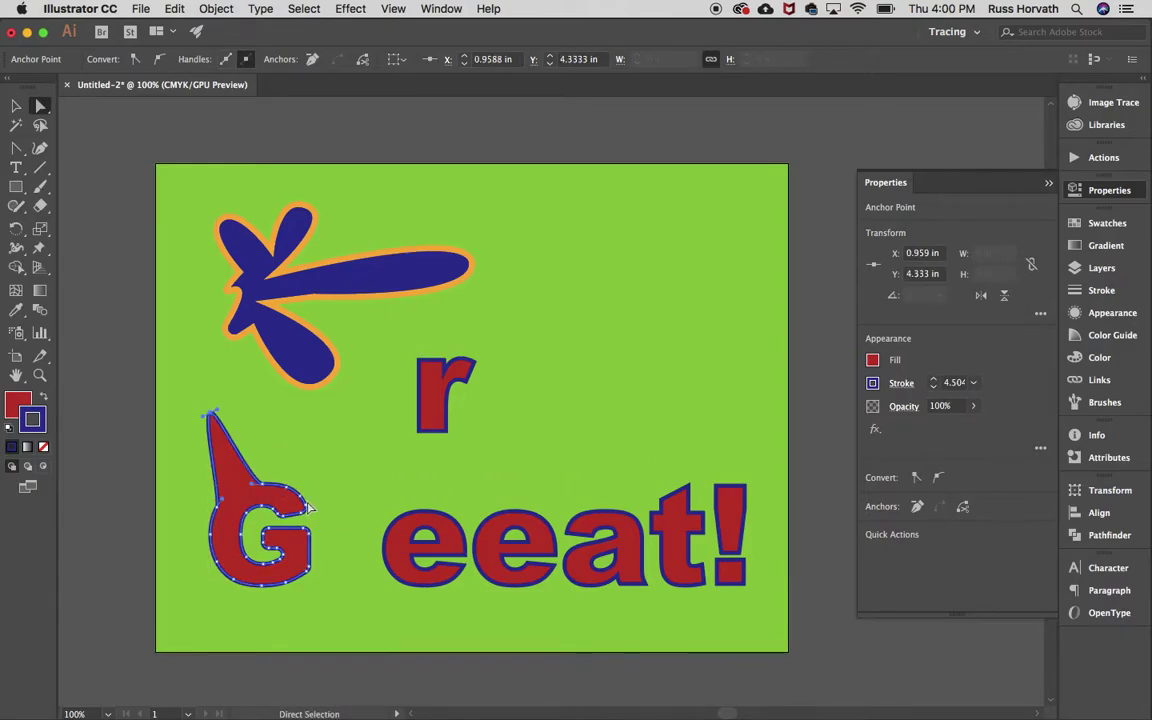
pyautogui.moveTo(309, 510); pyautogui.dragTo(299, 430)
pyautogui.click(301, 432)
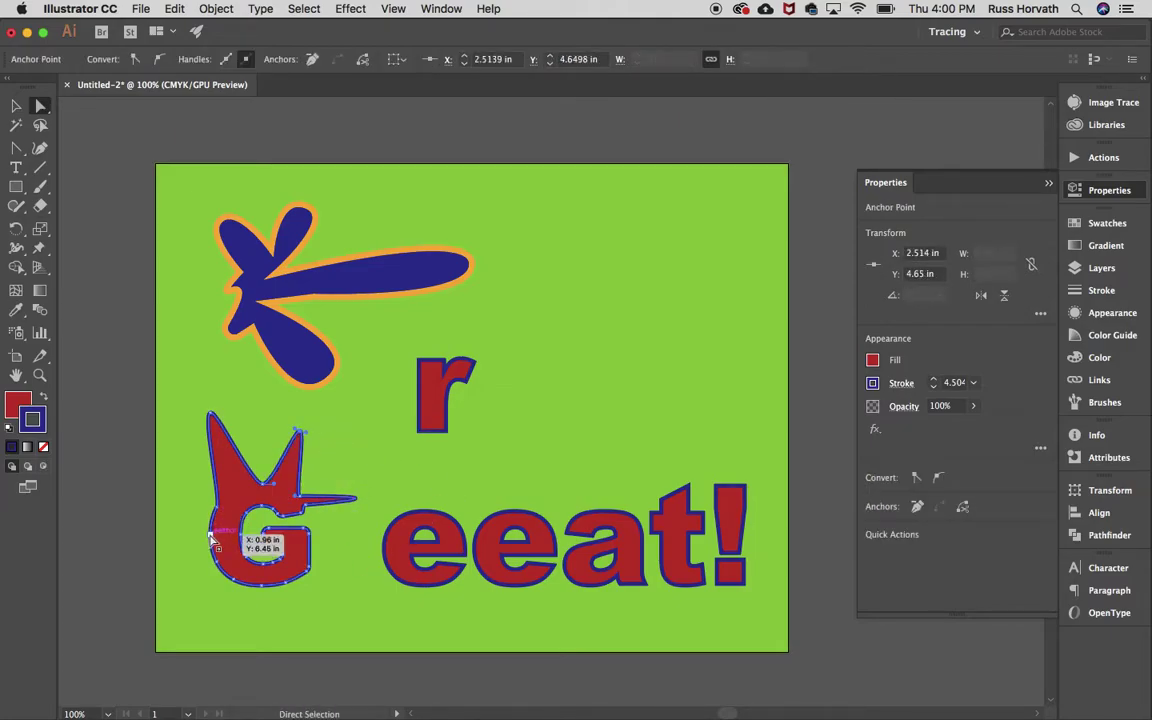
pyautogui.moveTo(211, 512); pyautogui.dragTo(155, 523)
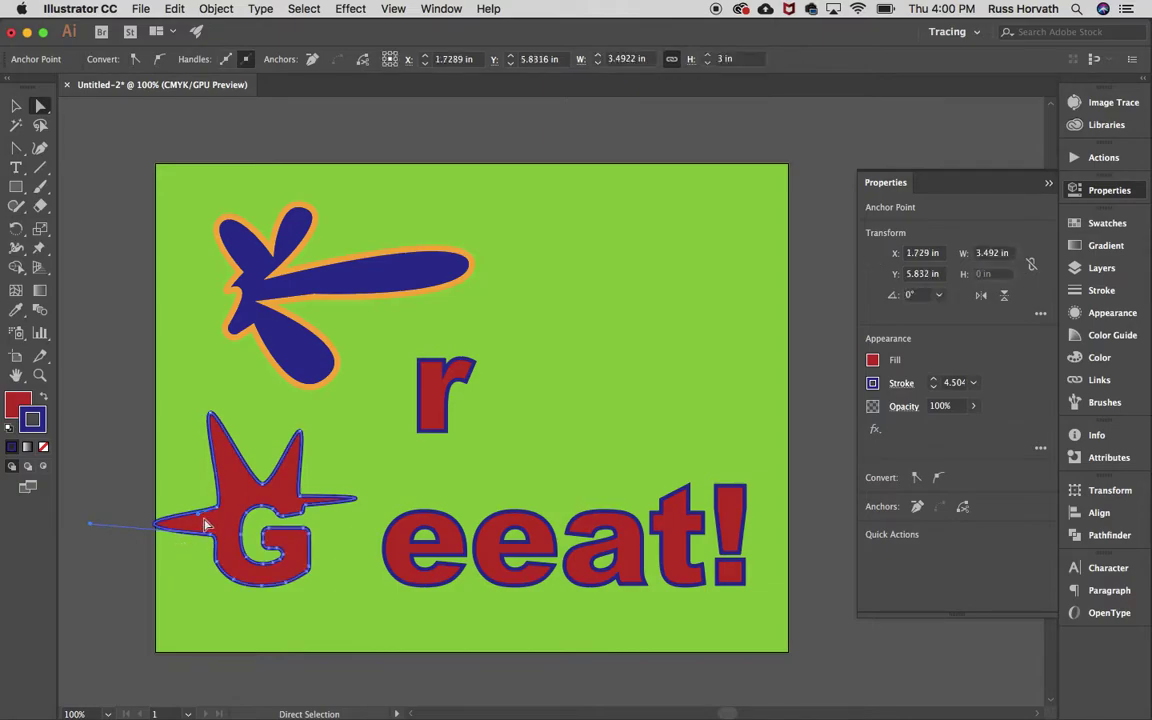
pyautogui.click(305, 510)
# Draw an S-shaped curve with the Curvature tool in the artboard's upper right
pyautogui.moveTo(40, 150); pyautogui.dragTo(58, 140)
pyautogui.click(41, 150)
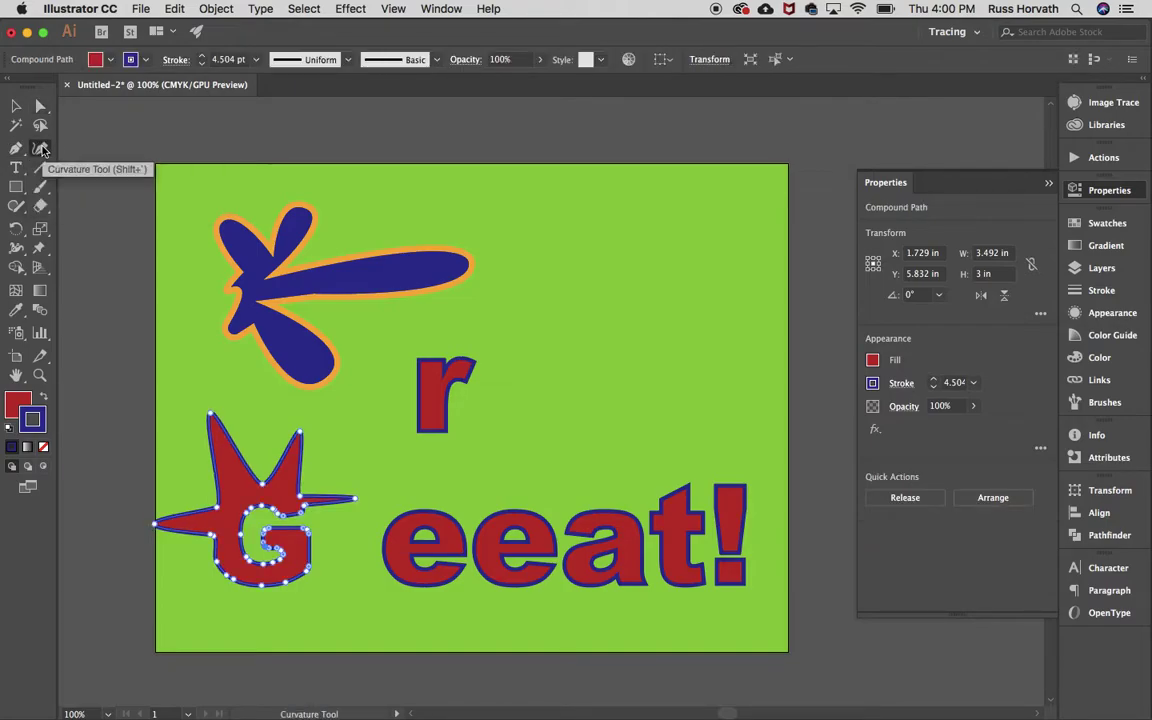
pyautogui.click(565, 219)
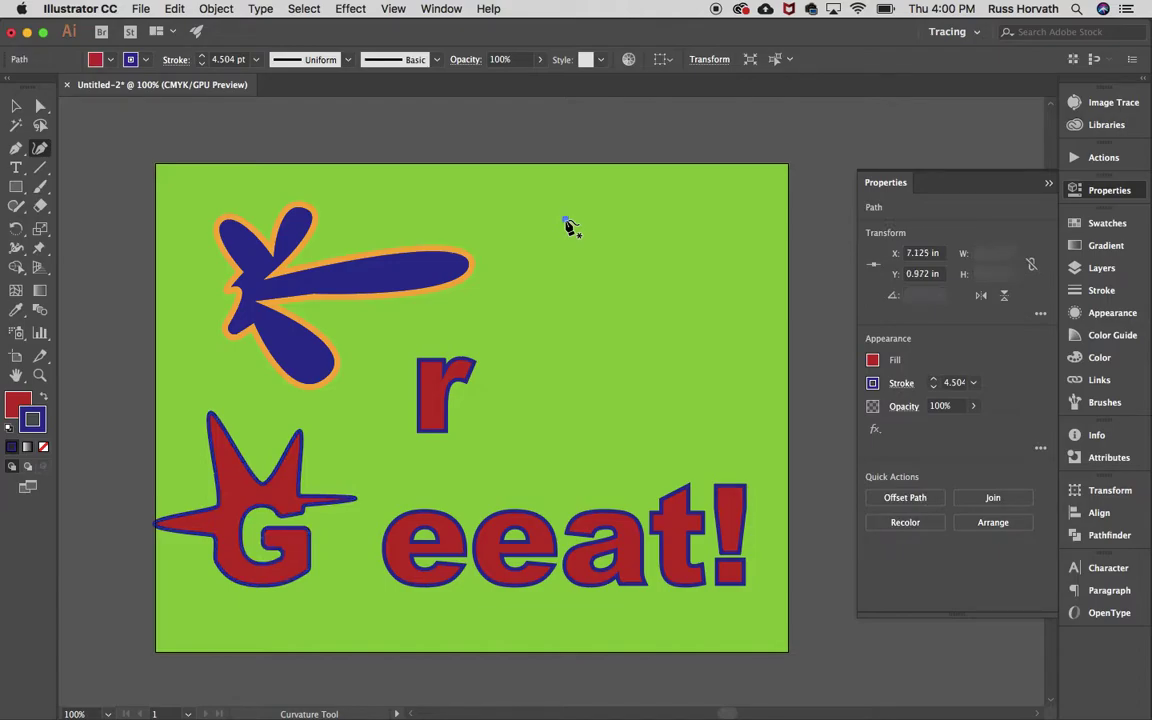
pyautogui.click(689, 266)
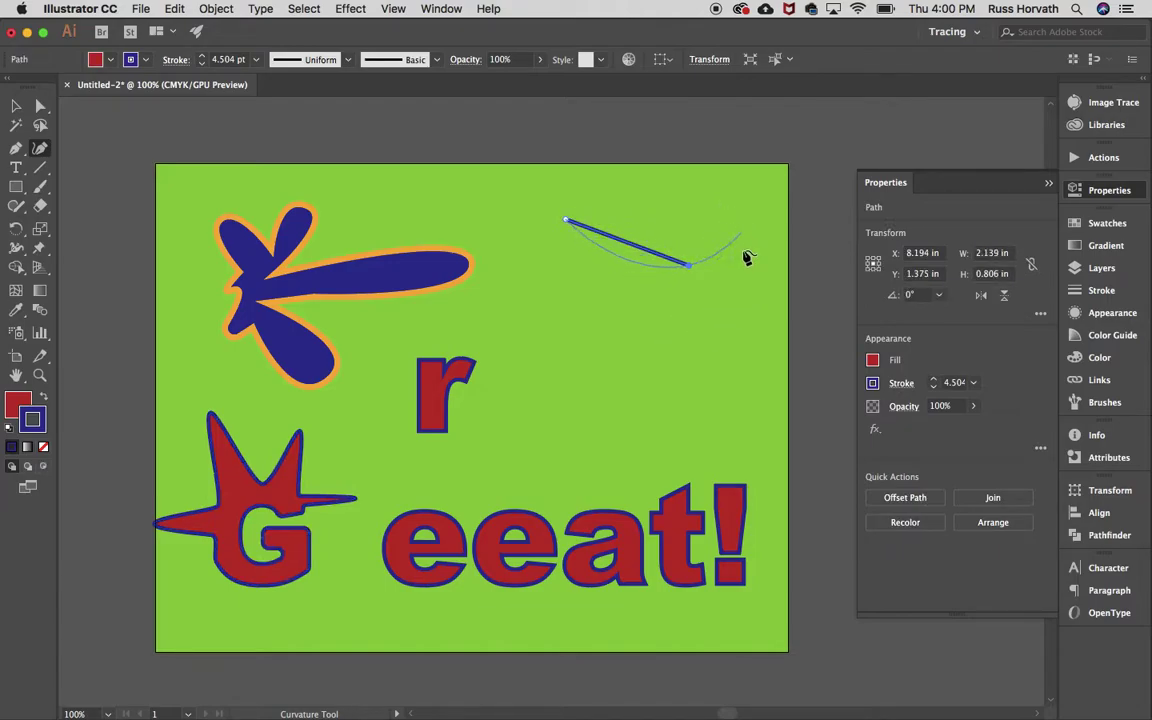
pyautogui.click(691, 333)
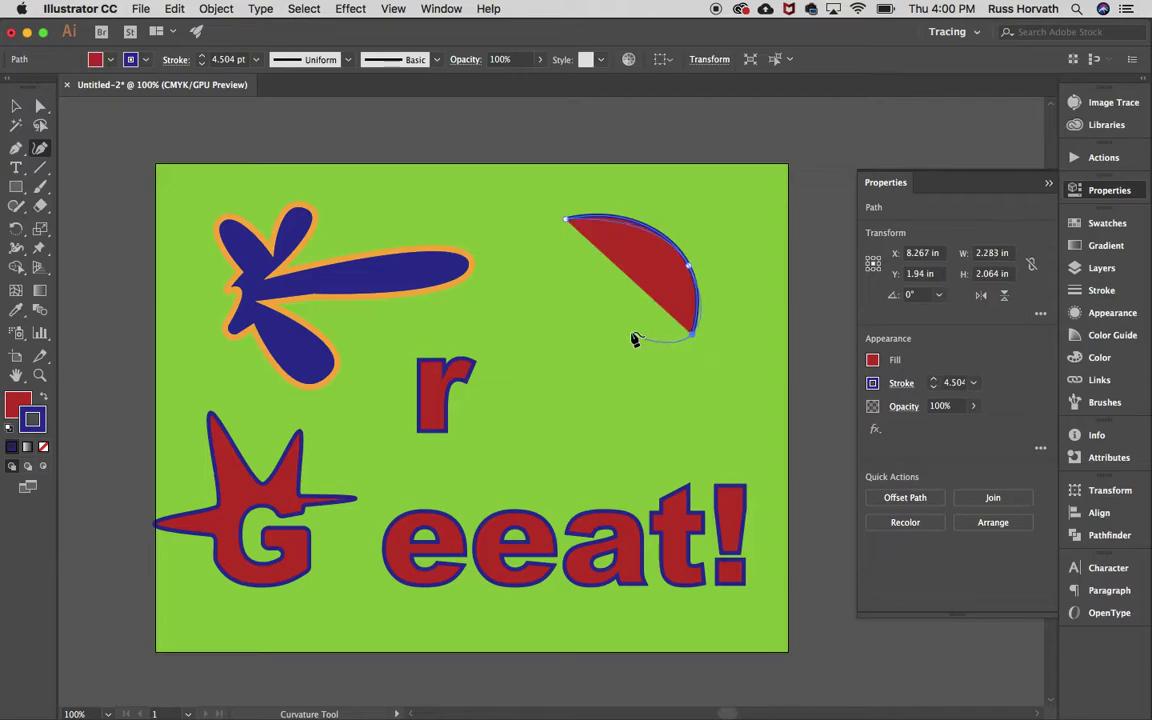
pyautogui.click(574, 316)
pyautogui.click(557, 416)
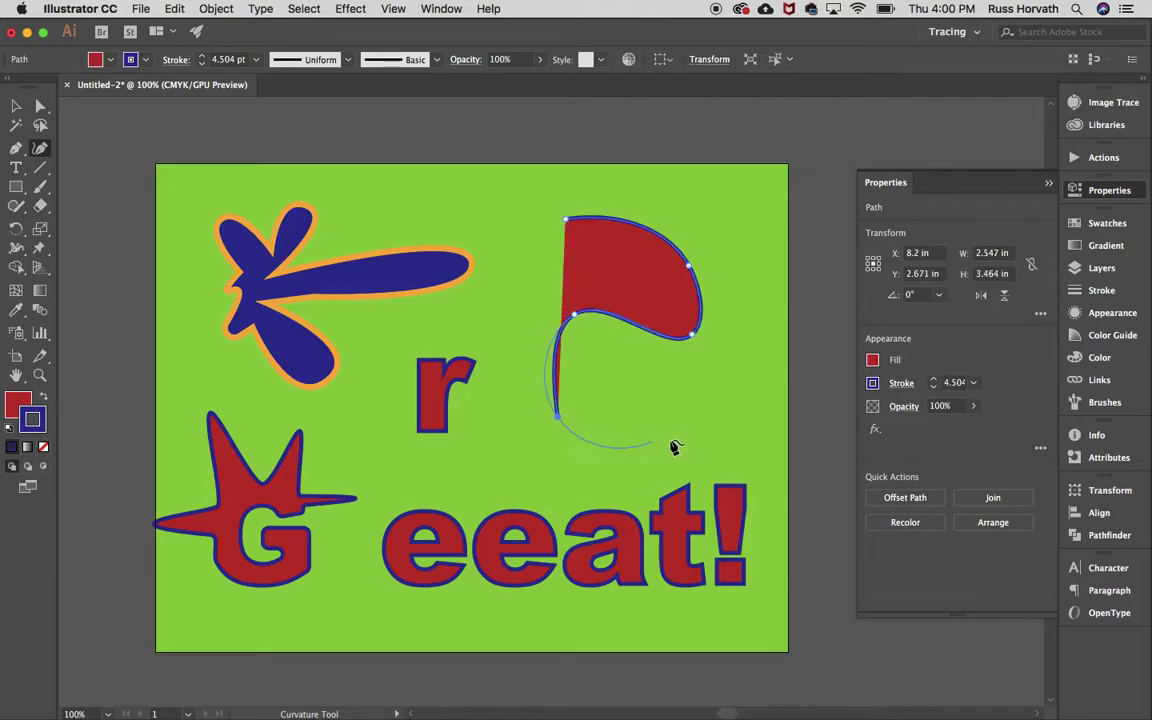
pyautogui.click(703, 428)
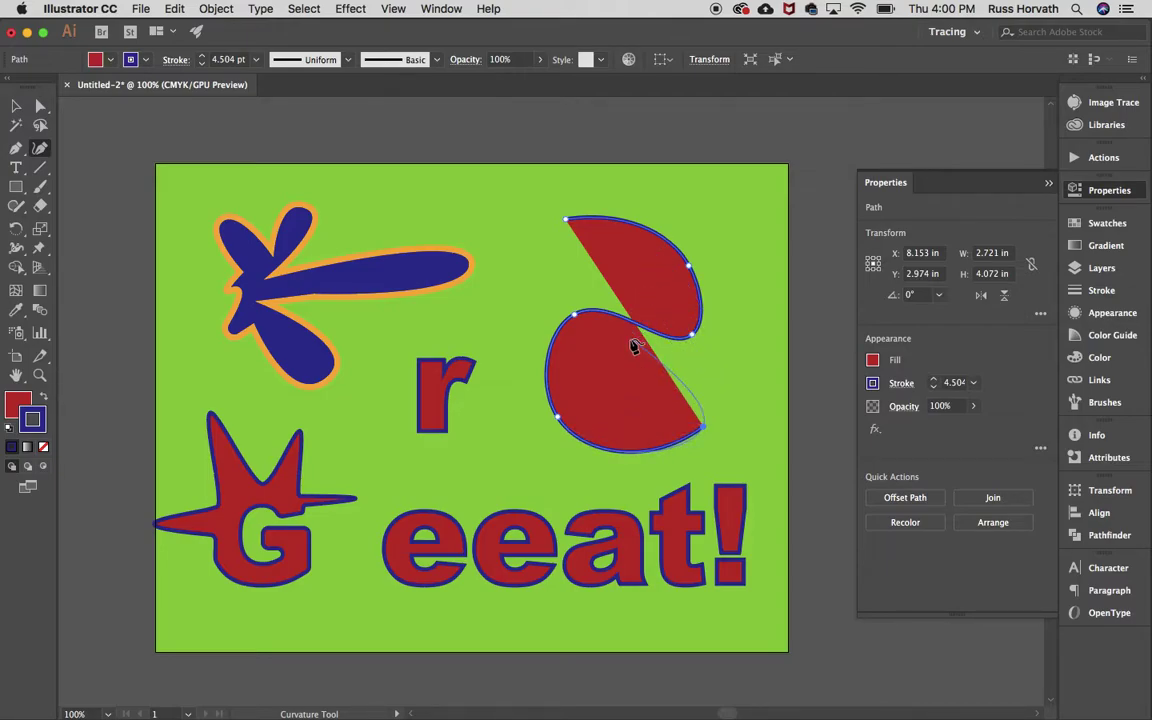
# Set the new curve's fill to None and select the whole path
pyautogui.click(18, 403)
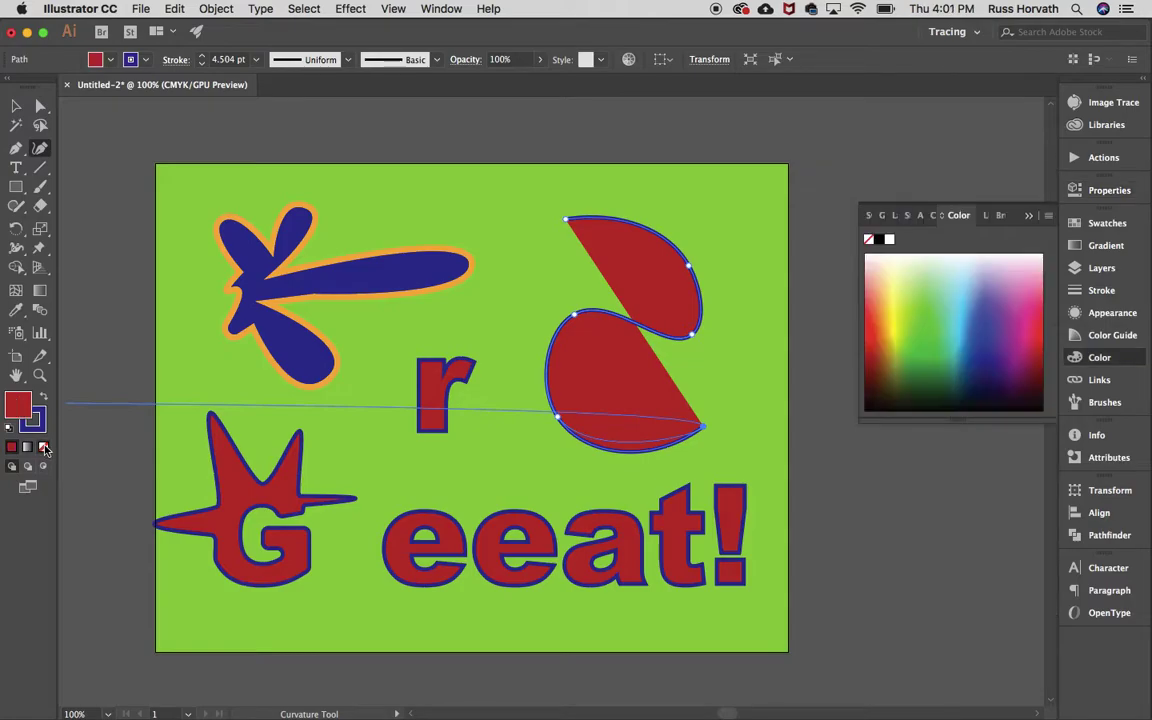
pyautogui.press('/')
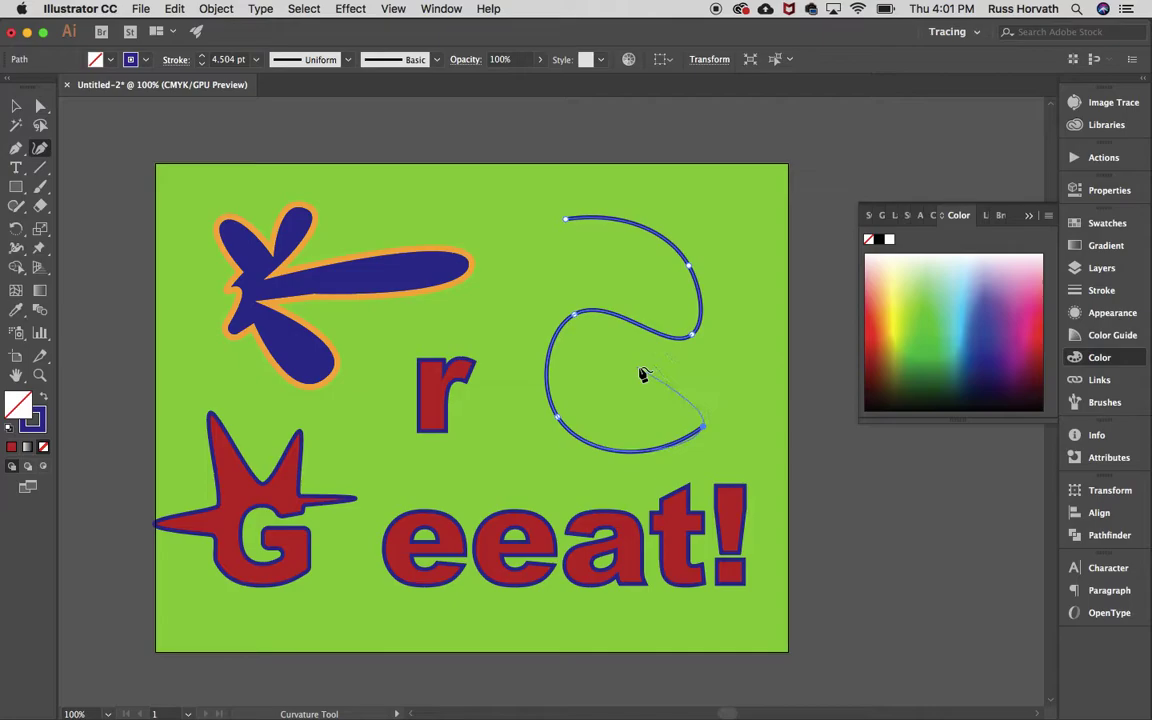
pyautogui.hscroll(-2, 129, 129)
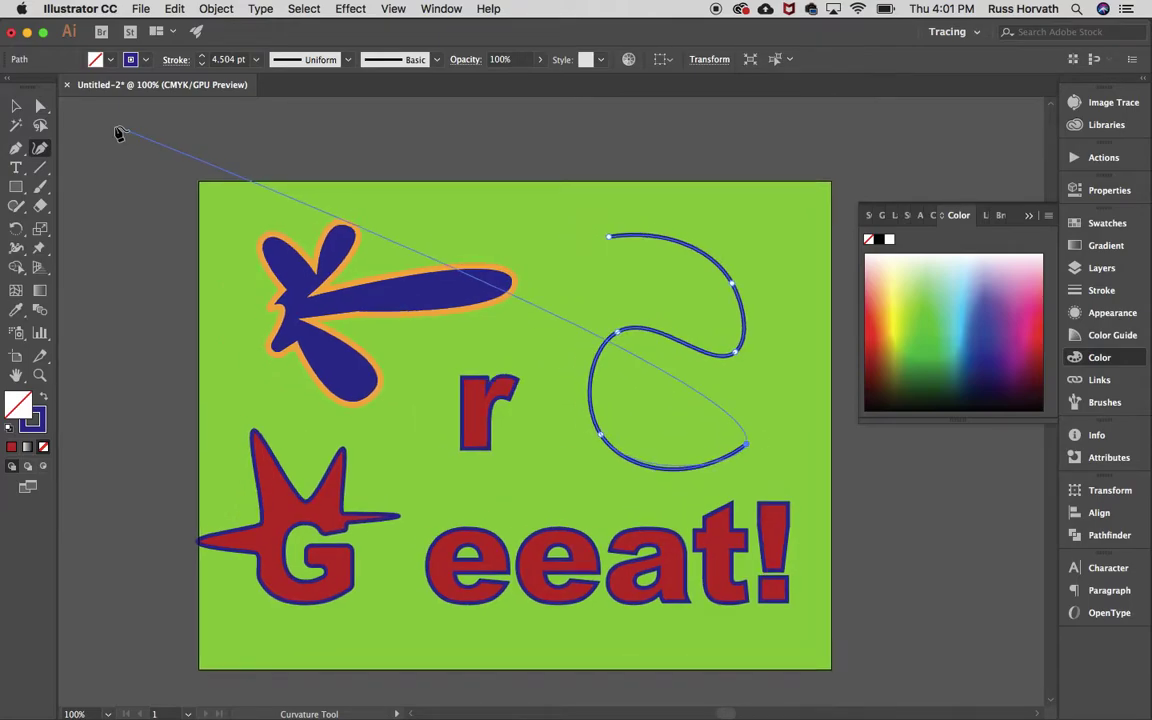
pyautogui.click(18, 107)
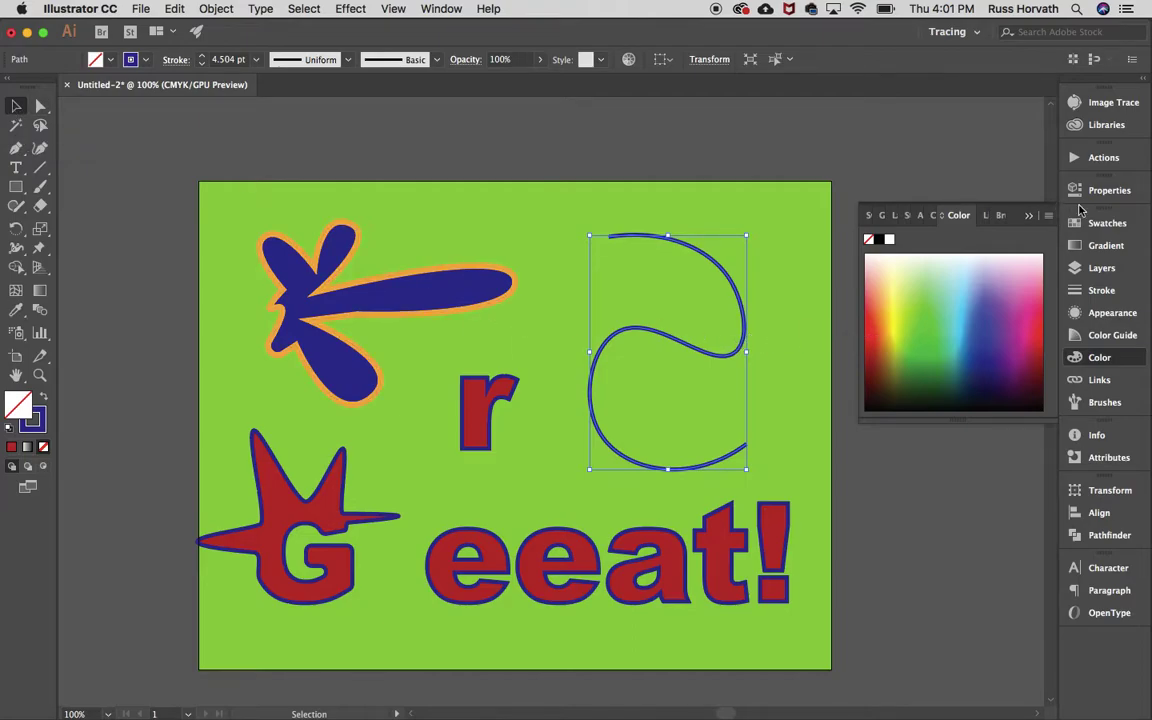
# Thicken the S curve's blue stroke to about 50 pt
pyautogui.click(1110, 191)
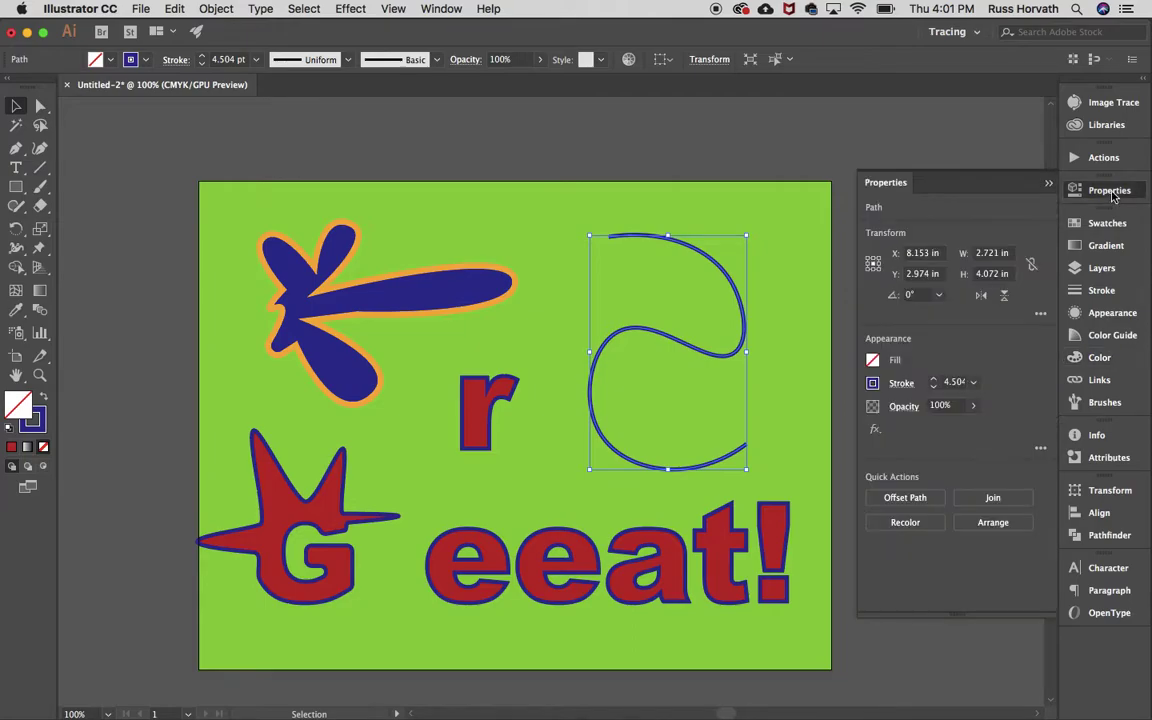
pyautogui.click(935, 379)
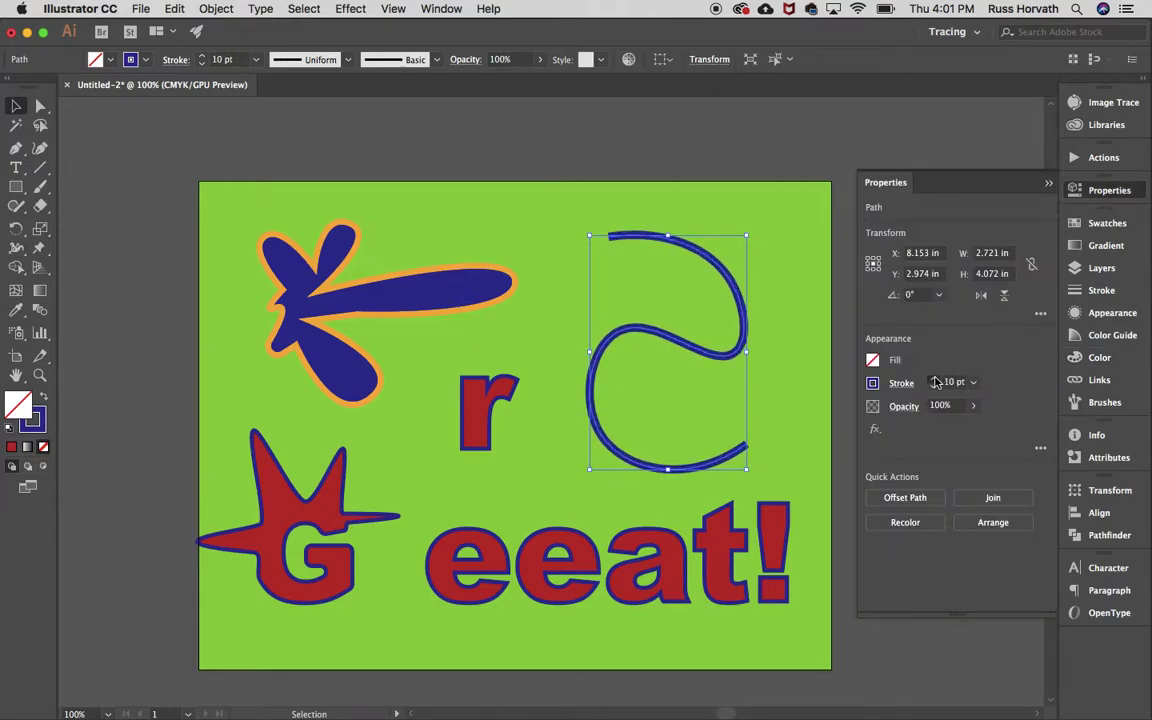
pyautogui.click(935, 379)
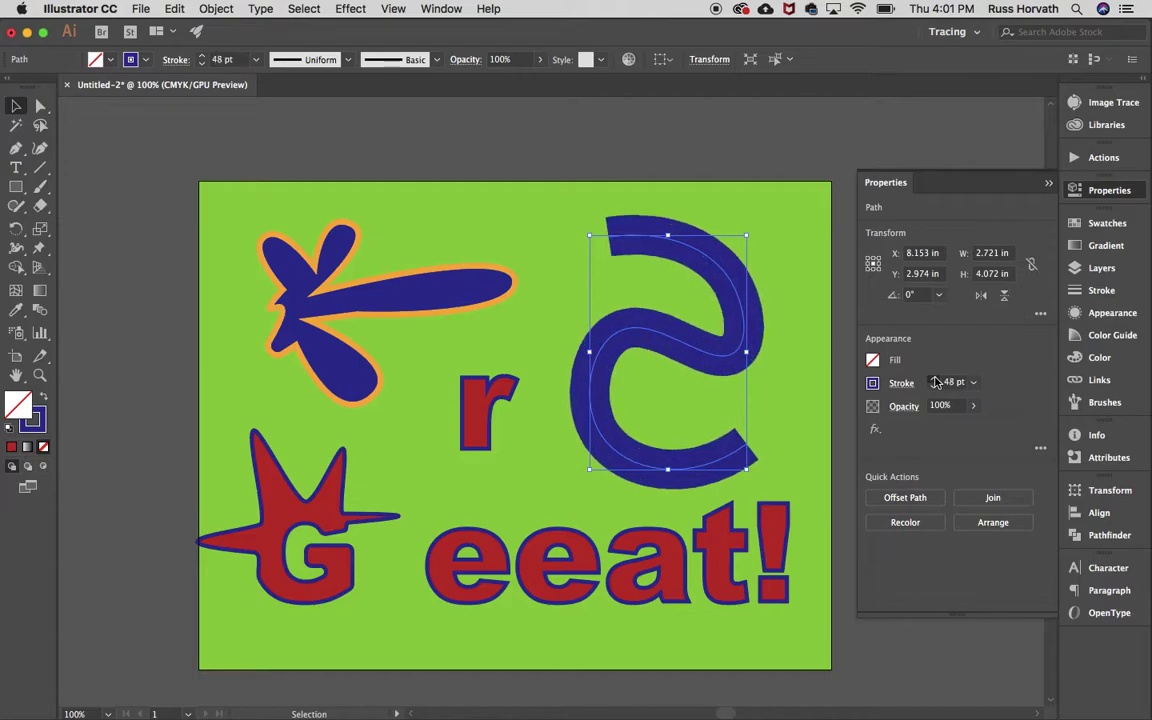
# Move the r, G and eeat! letters down and left, then reselect the S path
pyautogui.click(765, 225)
pyautogui.click(730, 278)
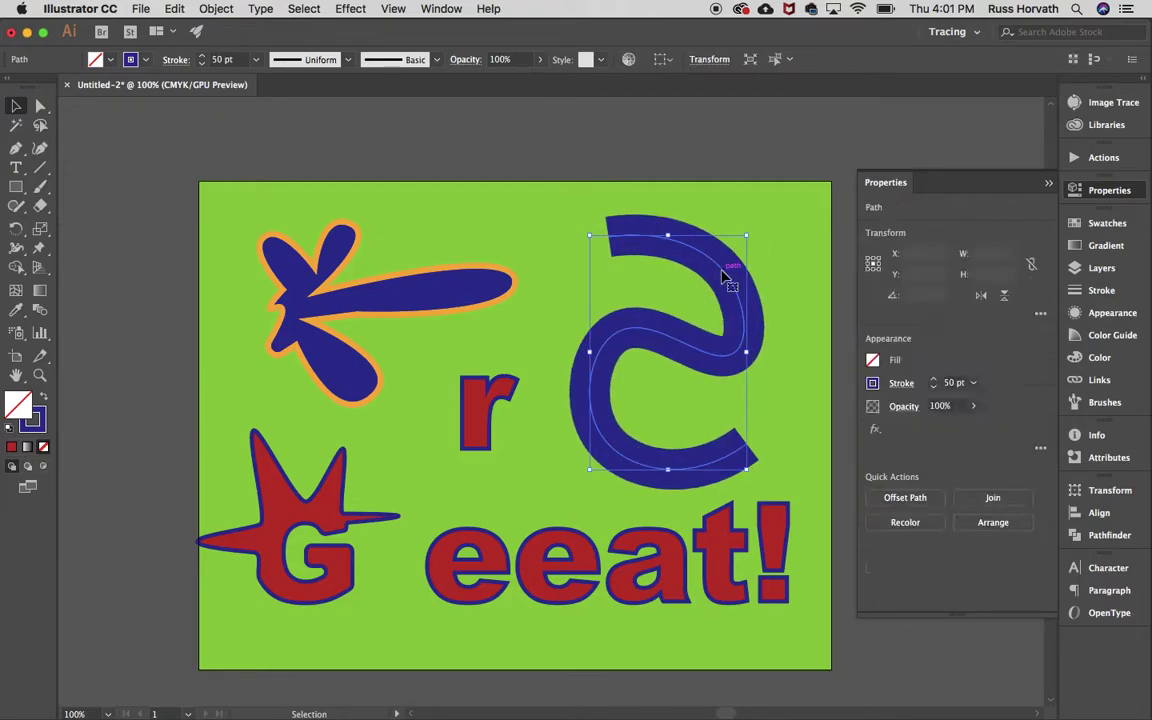
pyautogui.moveTo(552, 578); pyautogui.dragTo(490, 592)
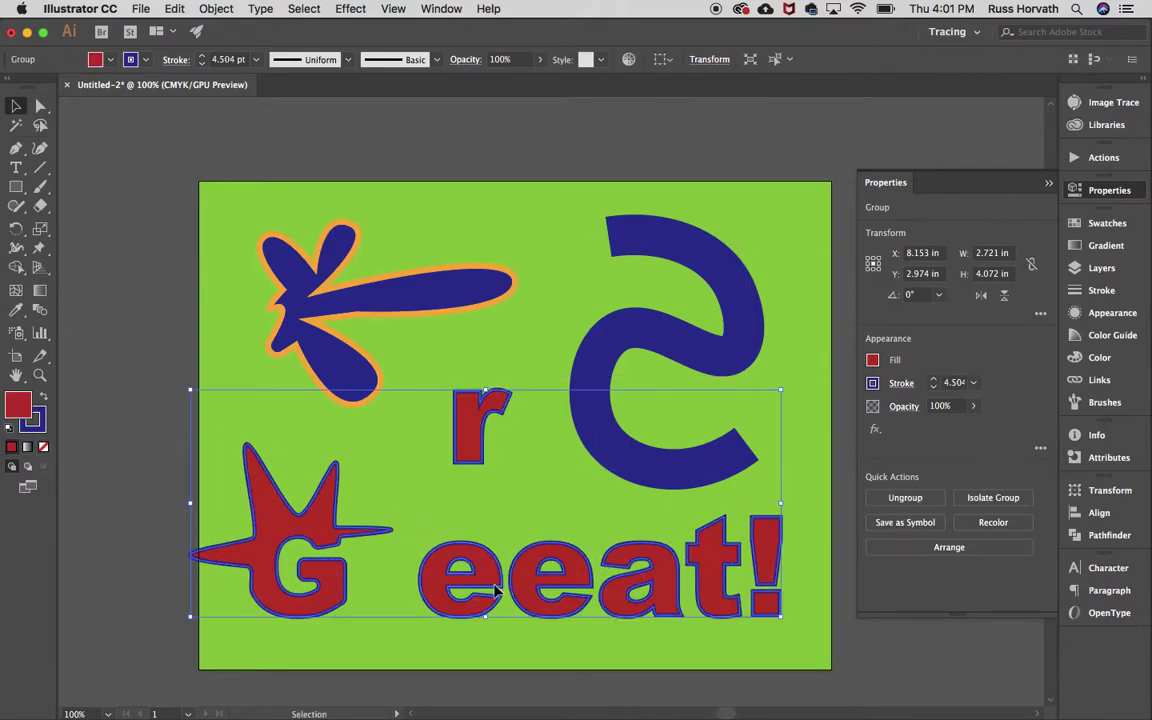
pyautogui.click(564, 311)
pyautogui.click(632, 338)
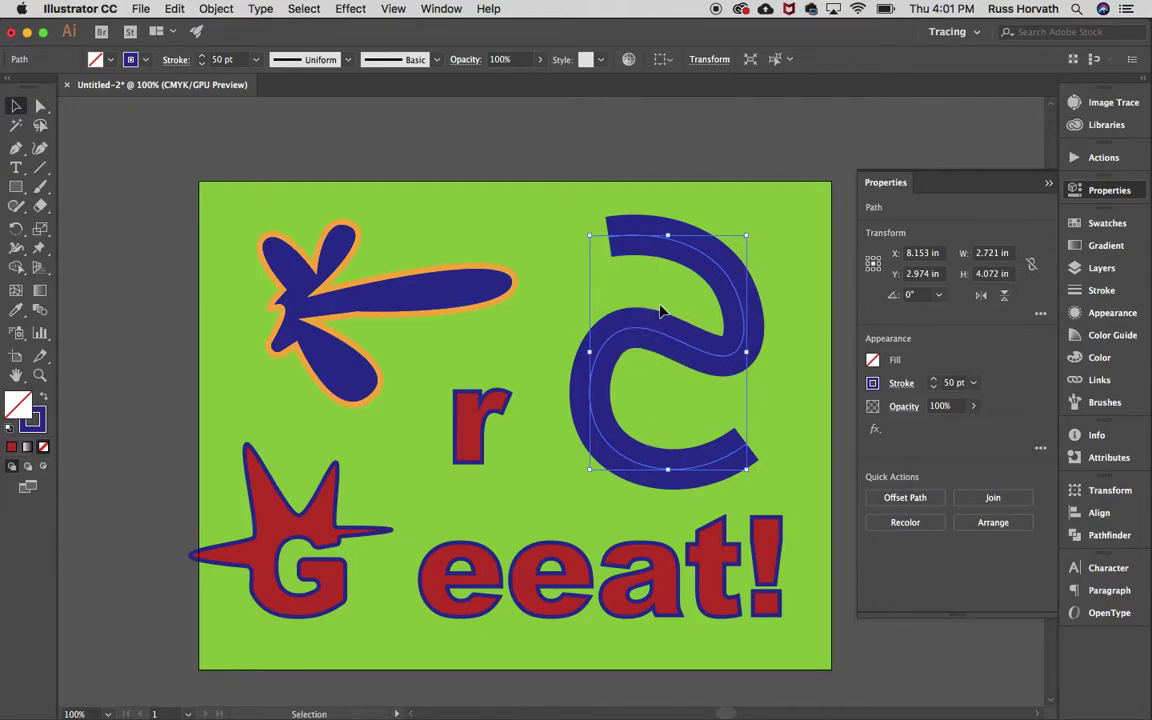
# Convert the thick S stroke into a filled shape with Object > Path > Outline Stroke
pyautogui.click(208, 9)
pyautogui.moveTo(260, 349)
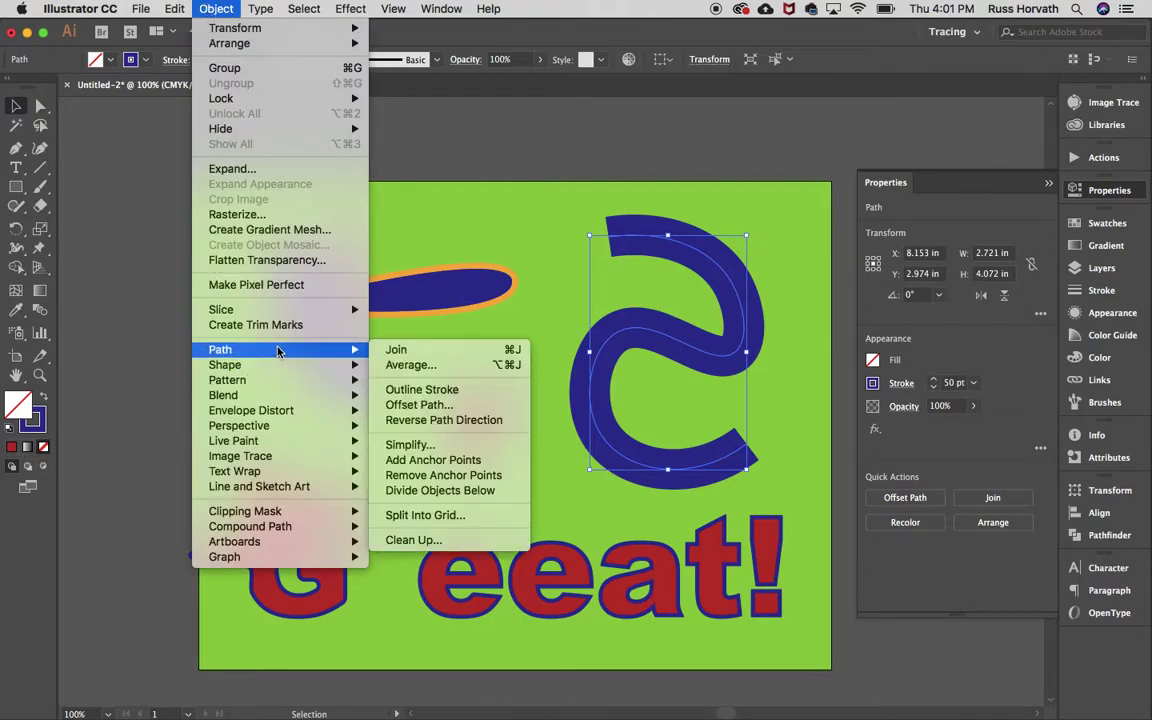
pyautogui.click(405, 391)
pyautogui.click(690, 311)
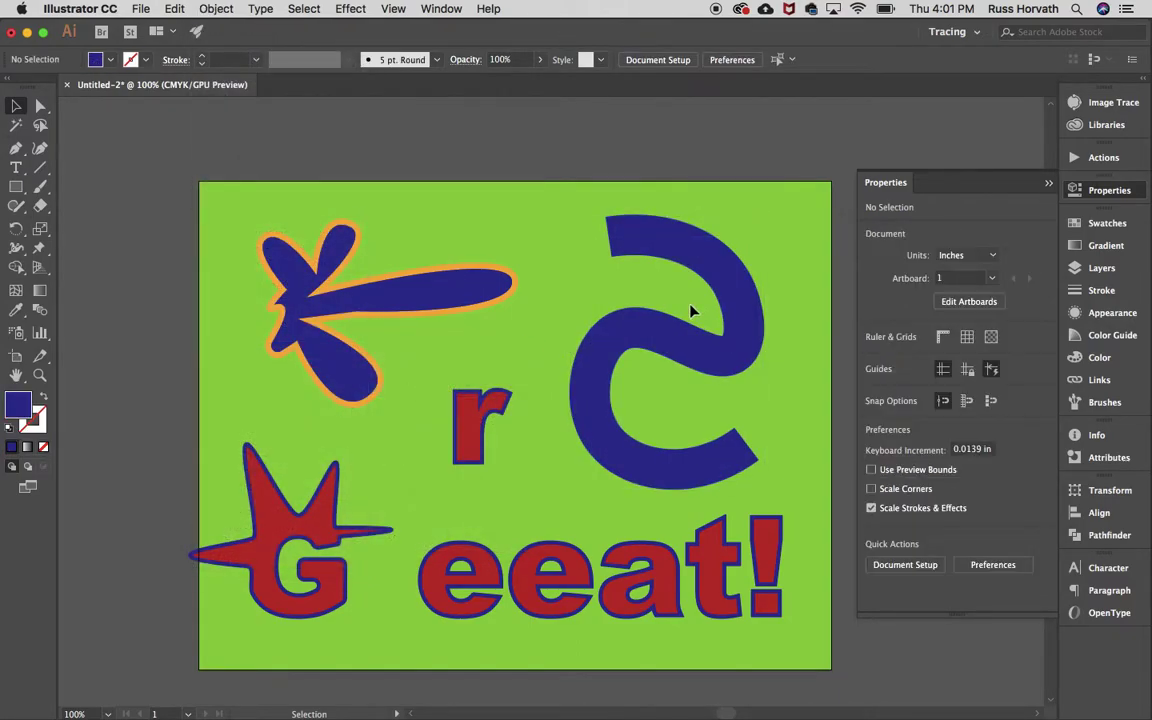
# Drag the outlined S's anchor points to flare its top end wider
pyautogui.click(40, 105)
pyautogui.click(665, 246)
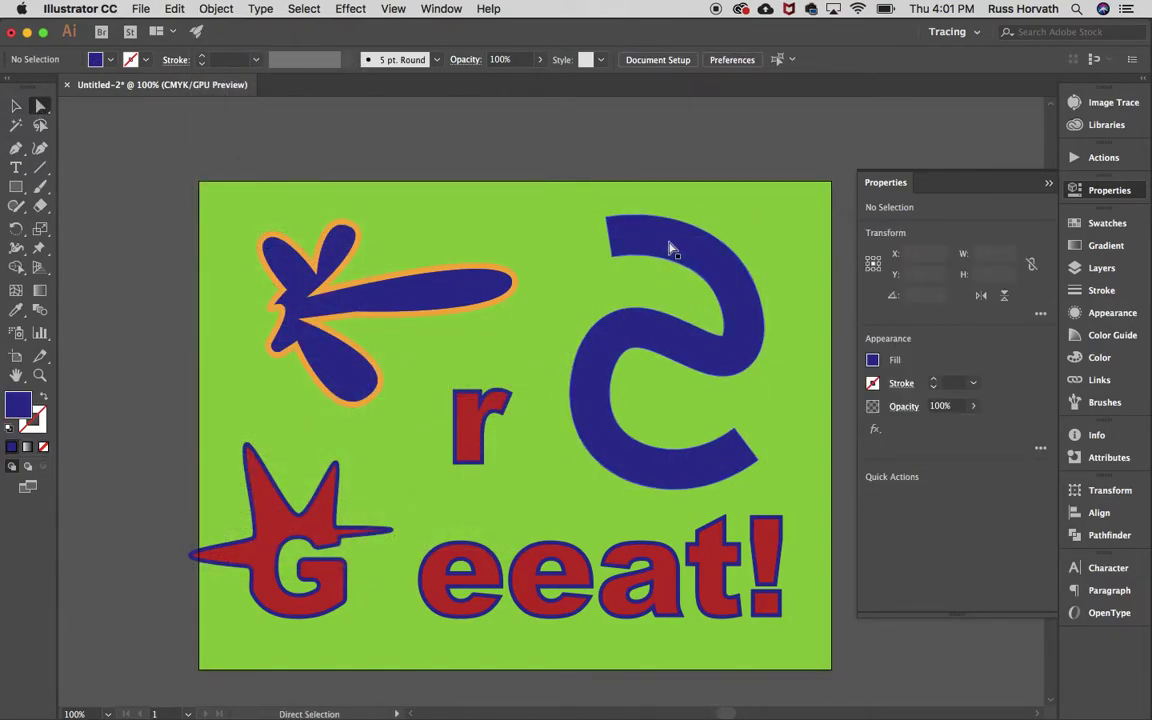
pyautogui.moveTo(618, 258); pyautogui.dragTo(806, 374)
pyautogui.click(571, 290)
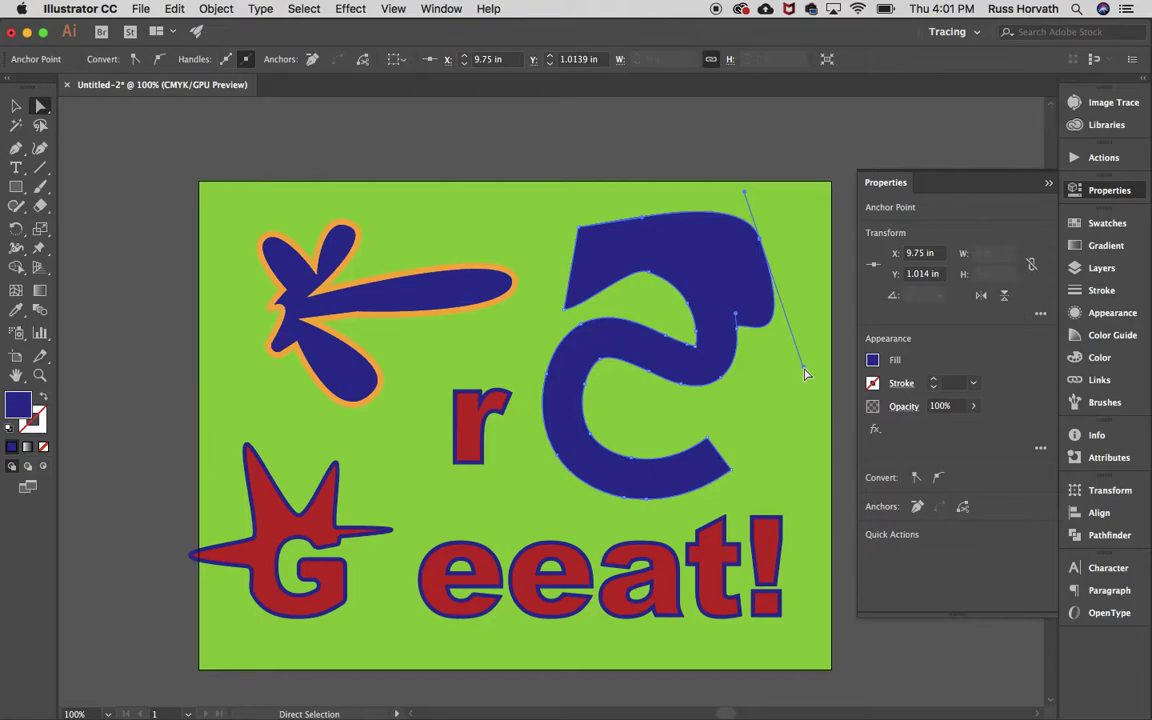
# Fill the notch at the S shape's top with Blob Brush strokes and inspect the merged path
pyautogui.click(41, 188)
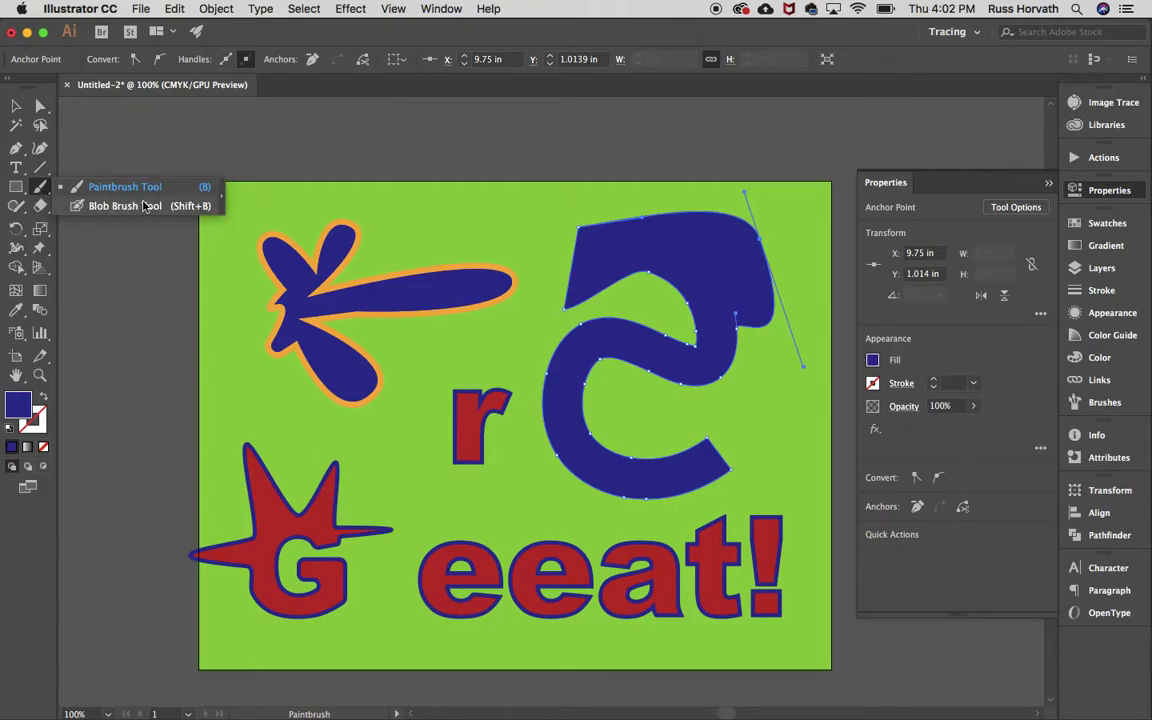
pyautogui.click(146, 208)
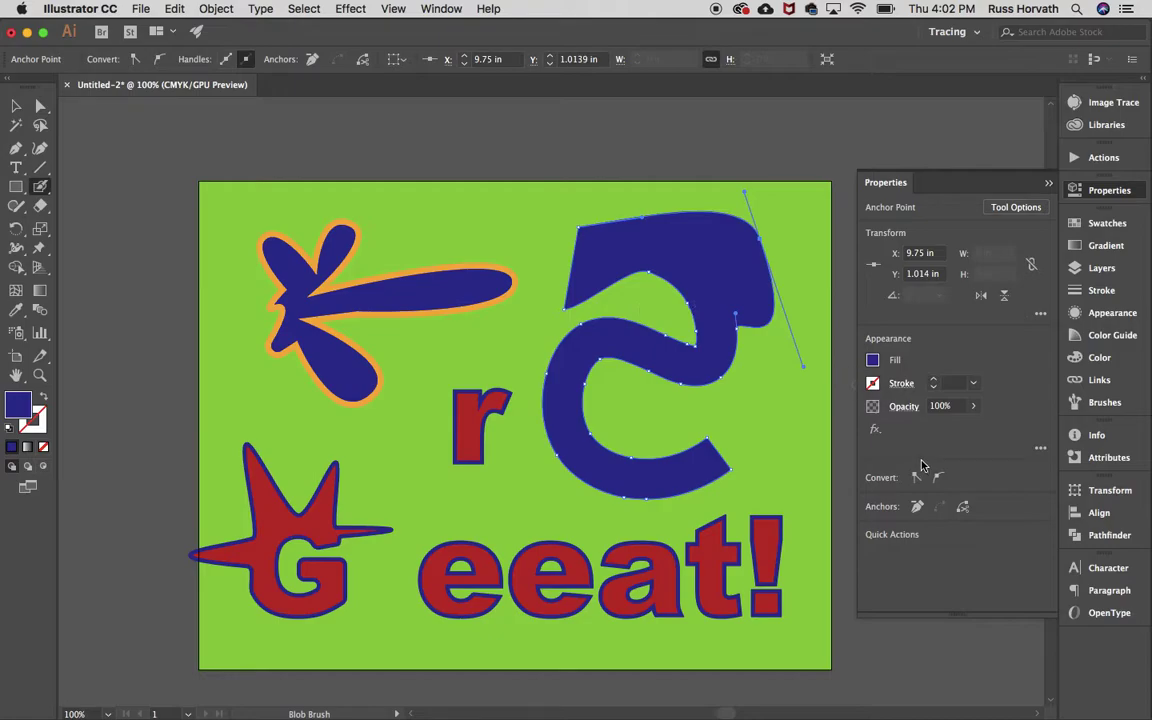
pyautogui.moveTo(763, 276)
pyautogui.mouseDown()
pyautogui.moveTo(649, 255)
pyautogui.moveTo(600, 270)
pyautogui.moveTo(657, 300)
pyautogui.moveTo(555, 257)
pyautogui.moveTo(690, 290)
pyautogui.mouseUp()
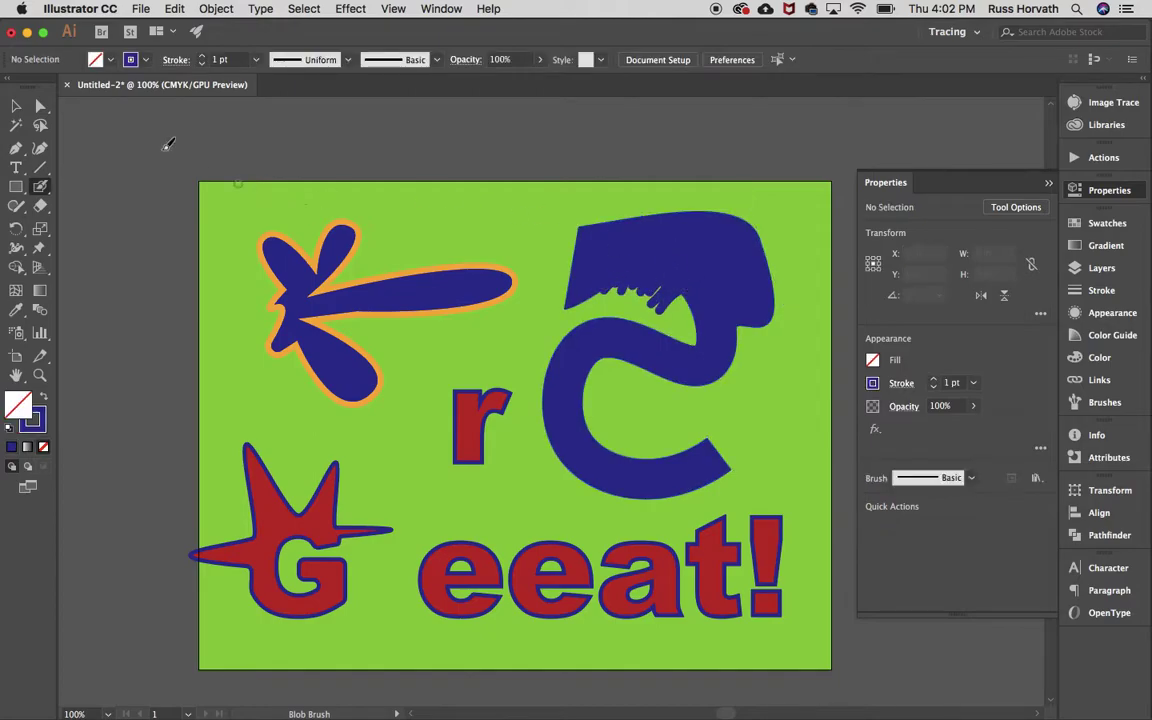
pyautogui.click(40, 105)
pyautogui.click(645, 247)
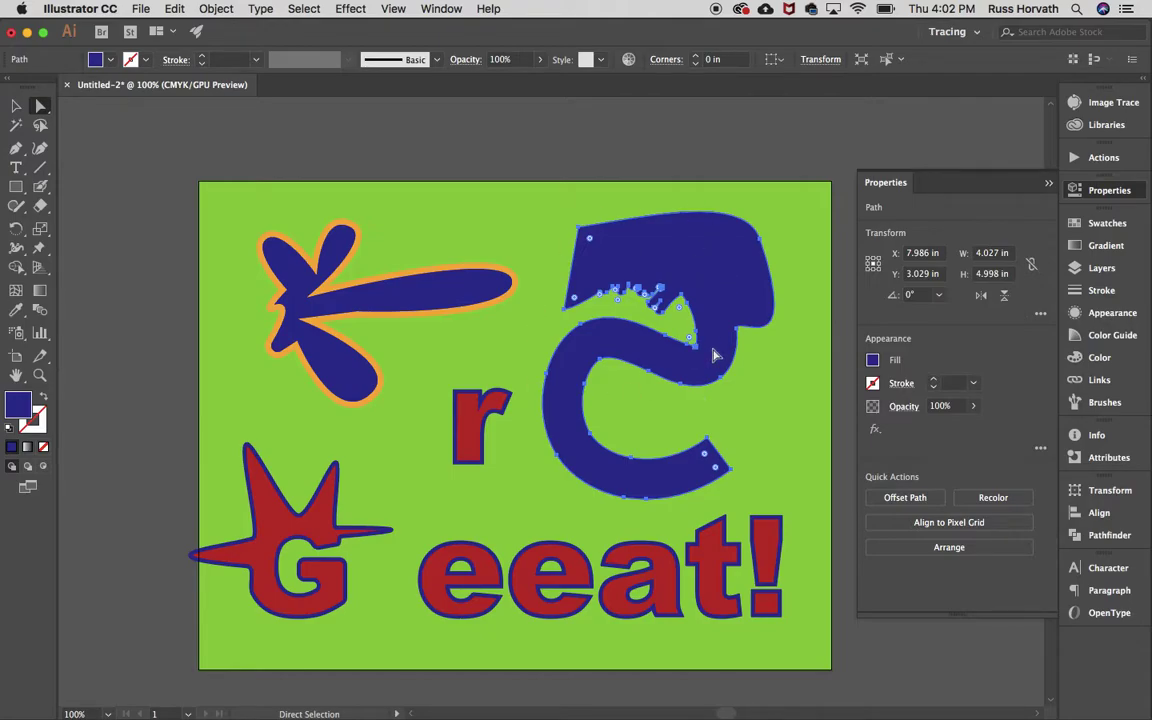
pyautogui.click(41, 187)
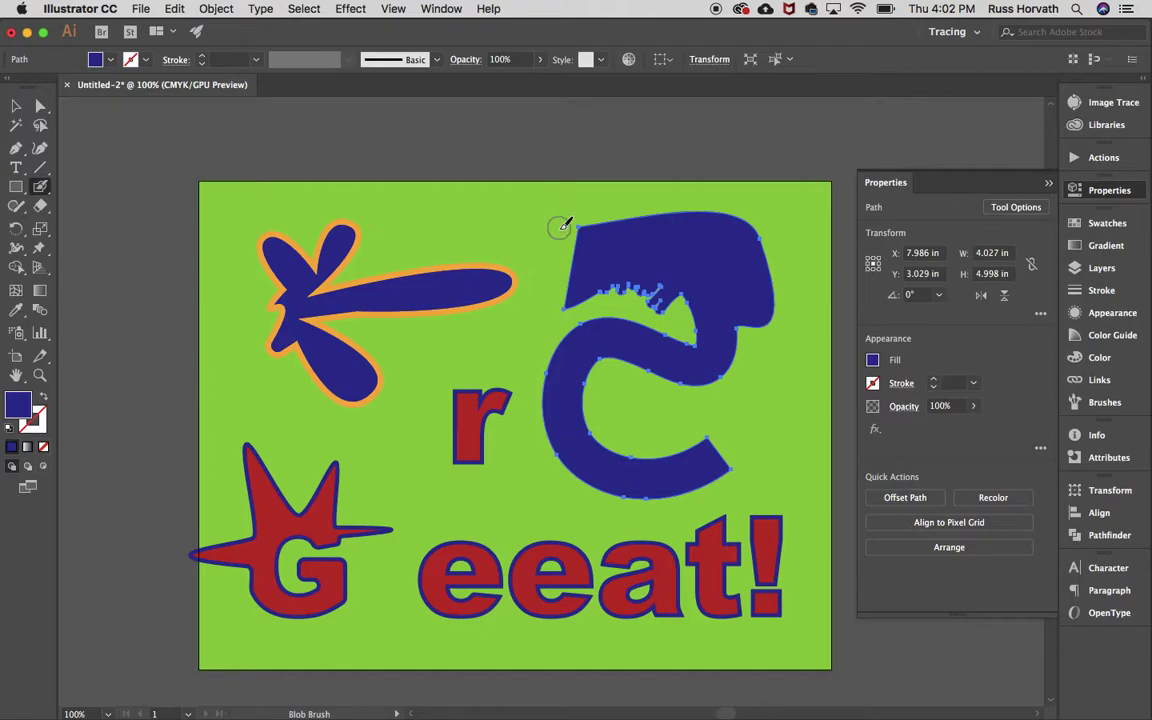
# Set the Blob Brush size to 68 pt and paint over the jagged gap atop the blue shape
pyautogui.hscroll(3, 600, 235)
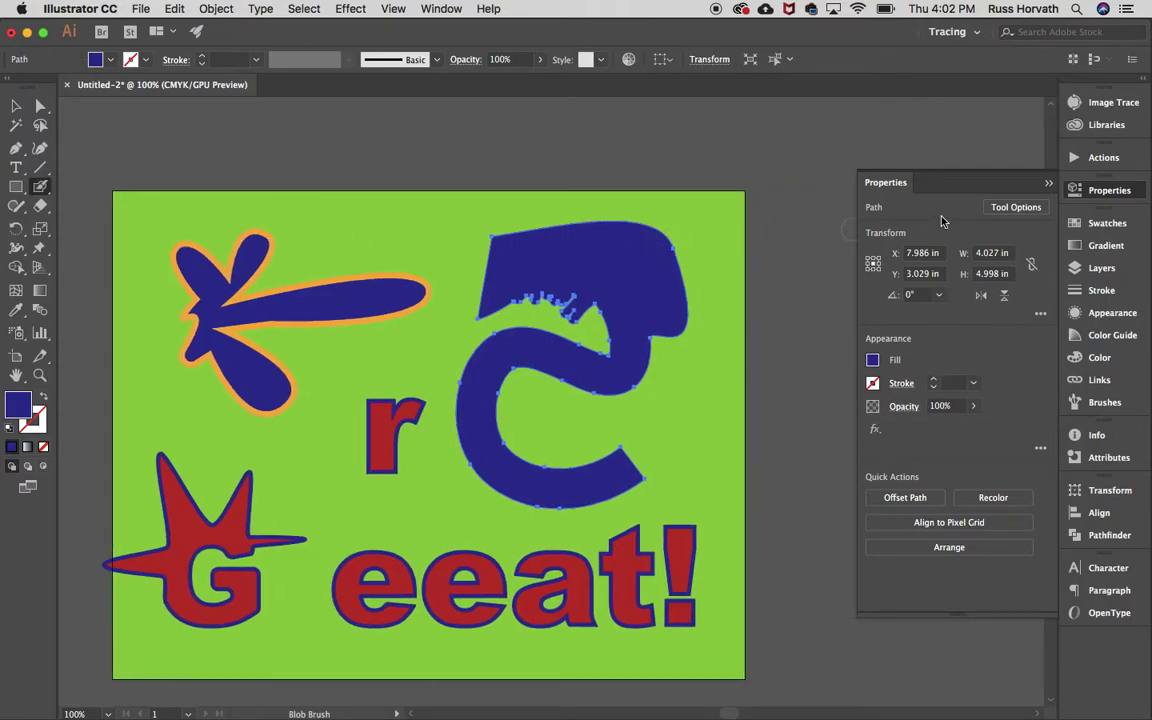
pyautogui.click(1016, 207)
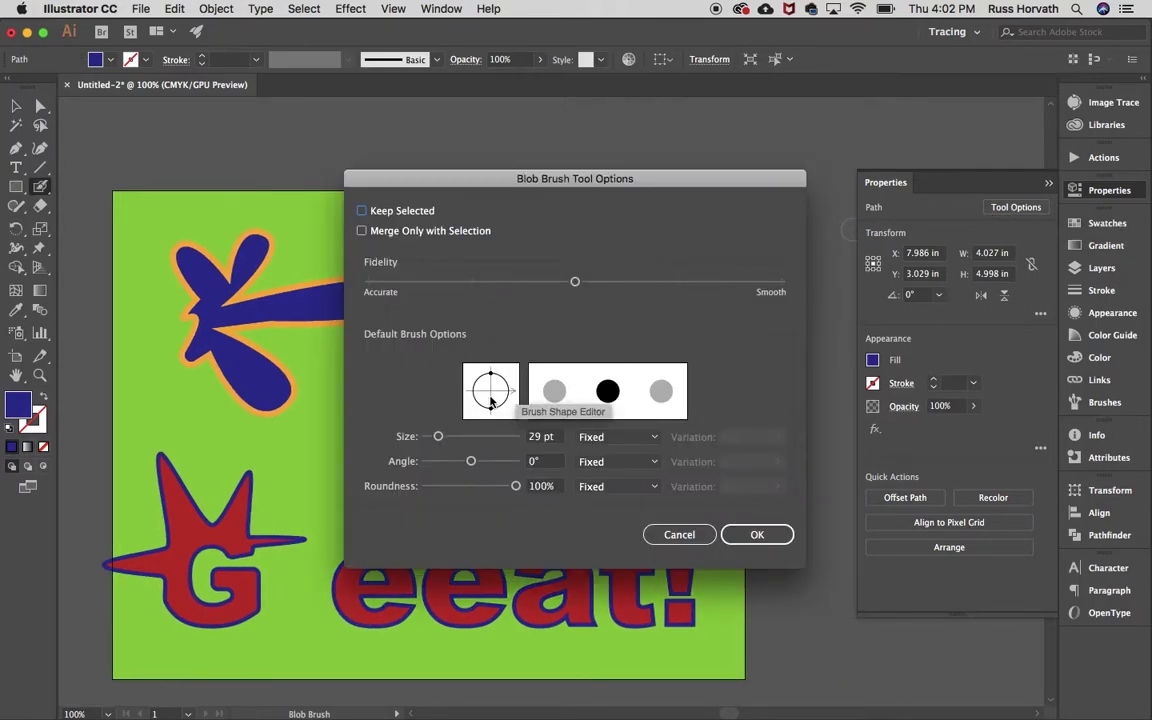
pyautogui.moveTo(438, 437)
pyautogui.mouseDown()
pyautogui.moveTo(479, 438)
pyautogui.moveTo(457, 440)
pyautogui.mouseUp()
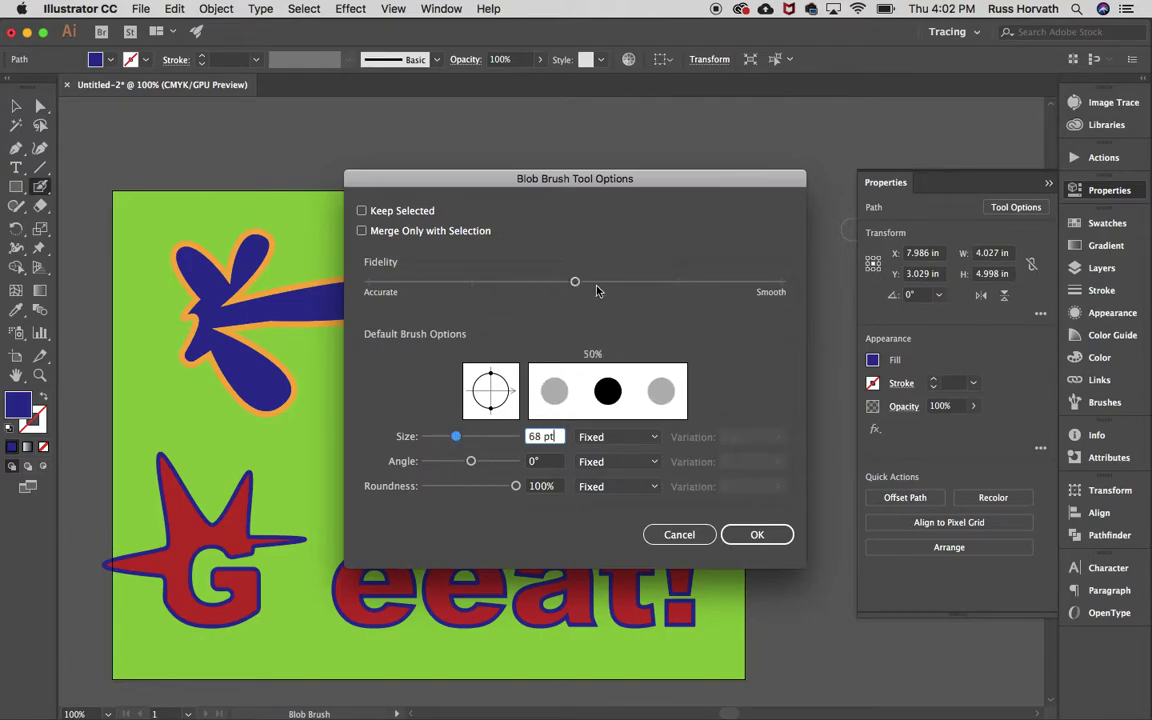
pyautogui.click(742, 537)
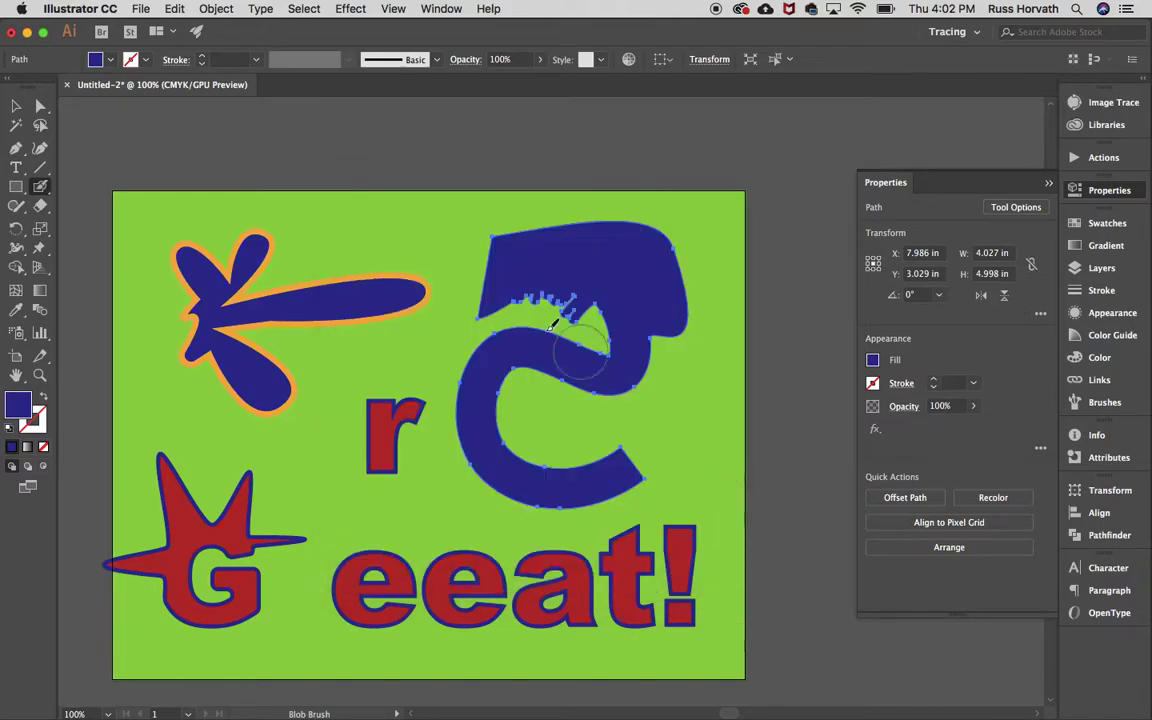
pyautogui.moveTo(509, 296)
pyautogui.mouseDown()
pyautogui.moveTo(477, 308)
pyautogui.moveTo(483, 347)
pyautogui.moveTo(543, 303)
pyautogui.moveTo(620, 340)
pyautogui.mouseUp()
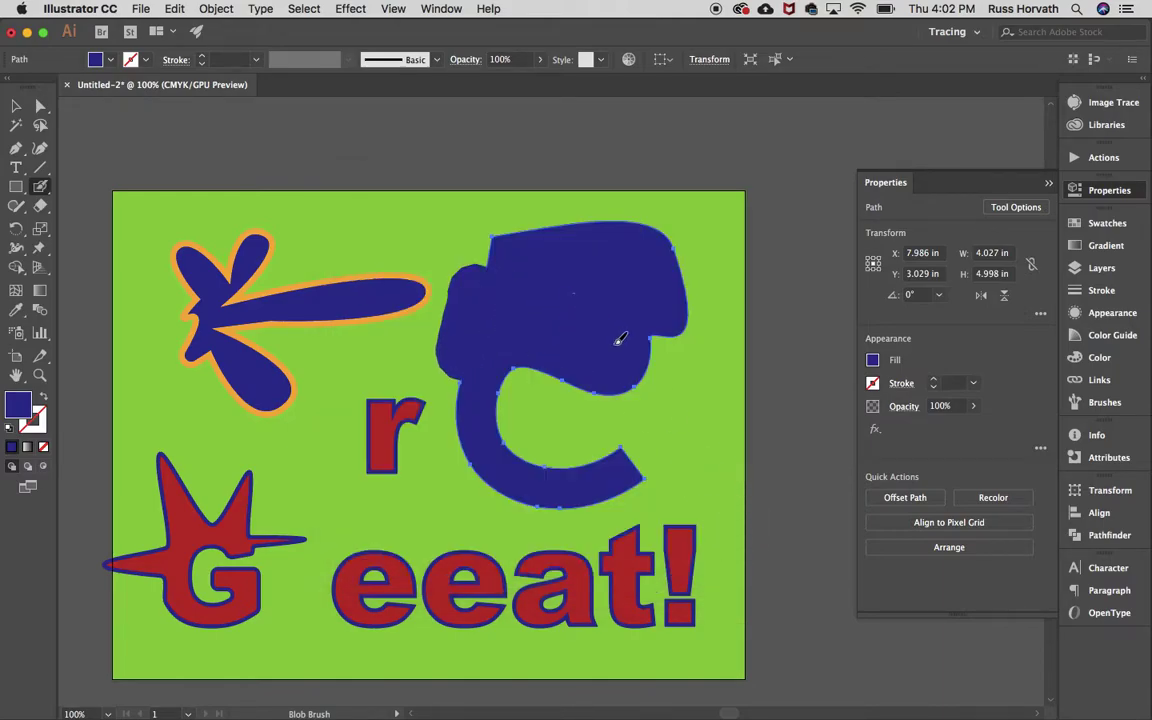
pyautogui.press('super+shift+a')
pyautogui.press('a')
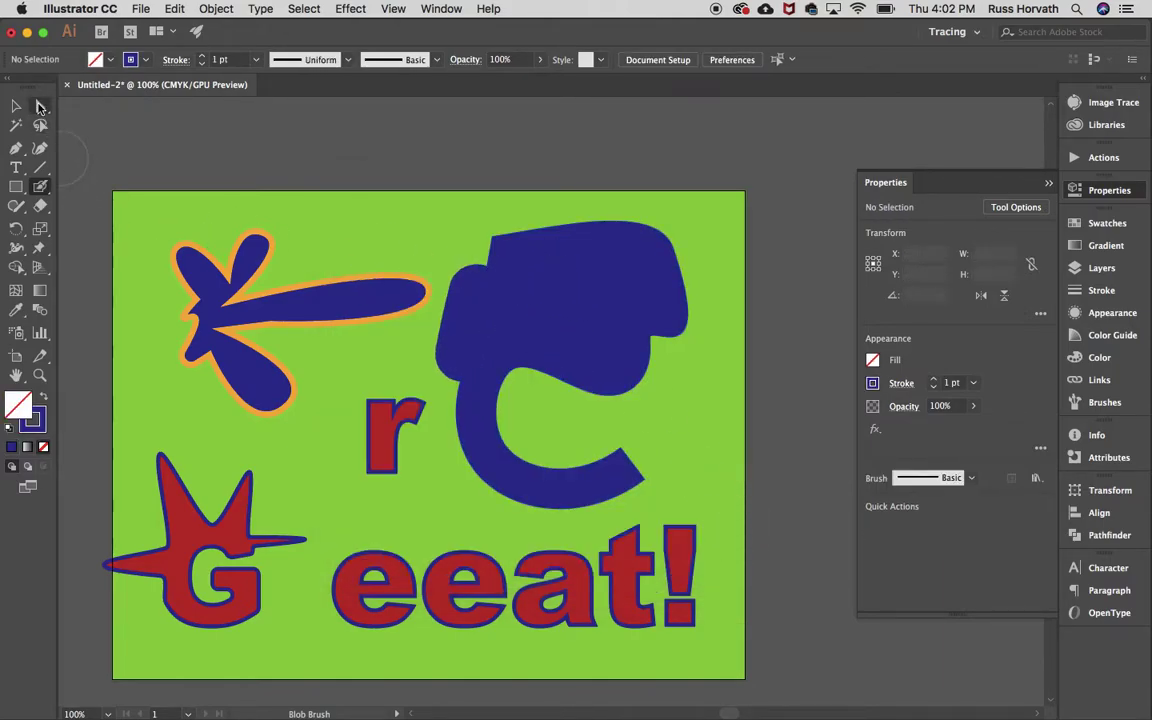
pyautogui.click(563, 329)
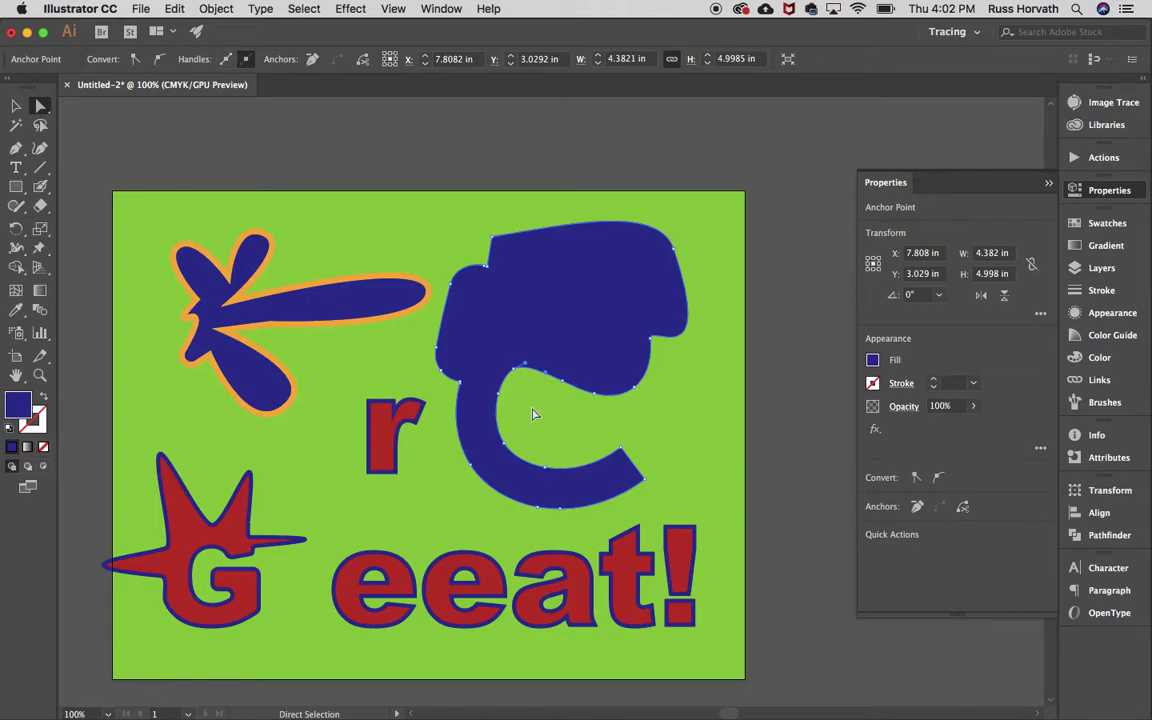
pyautogui.click(40, 187)
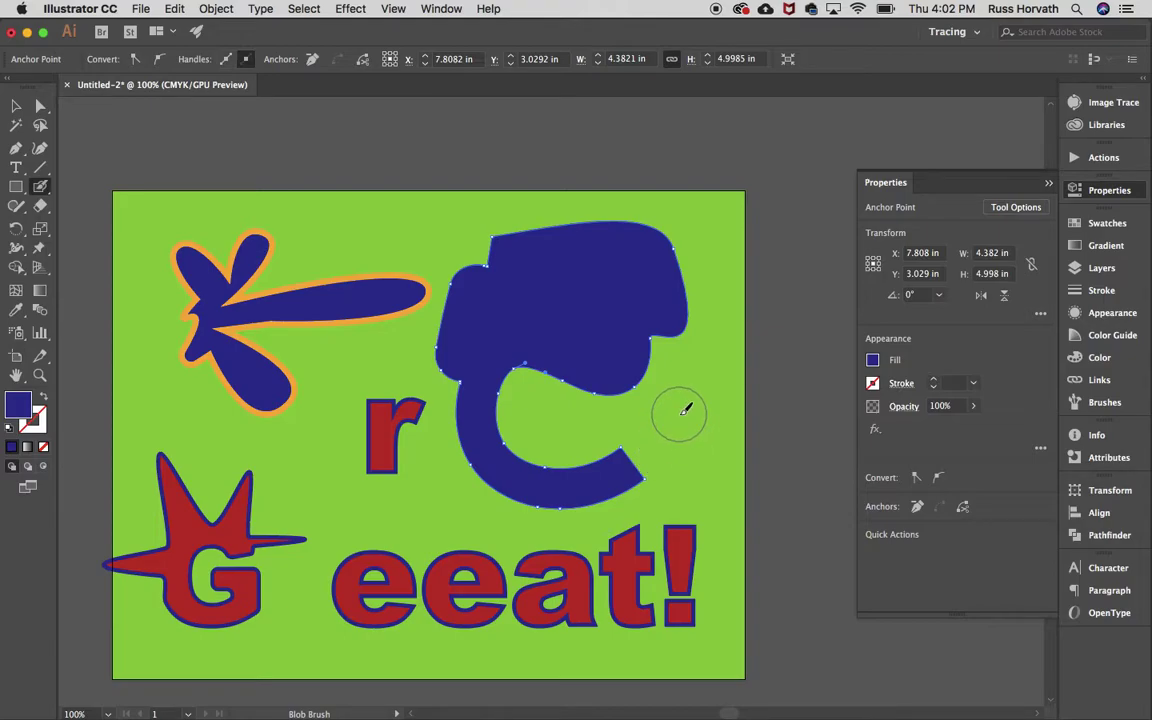
pyautogui.press('[')
pyautogui.press('[')
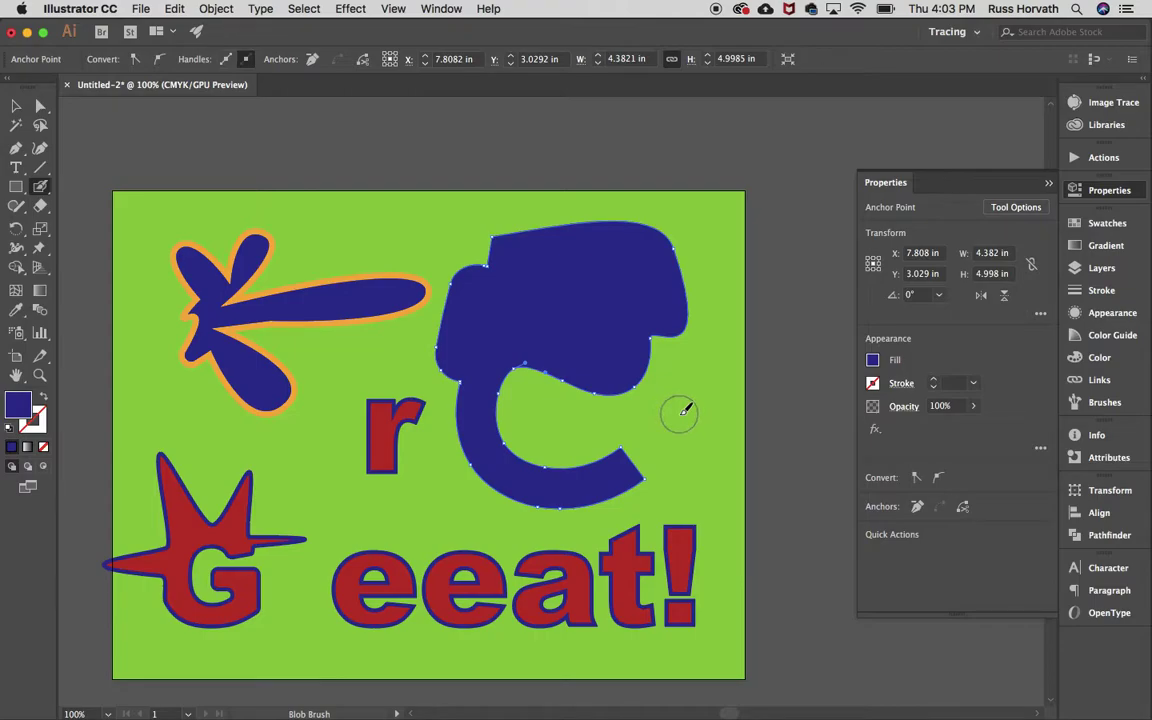
pyautogui.press(']')
pyautogui.press(']')
pyautogui.press(']')
# Lift the second e above the first and set its stroke to None
pyautogui.click(40, 105)
pyautogui.moveTo(441, 595); pyautogui.dragTo(351, 527)
pyautogui.click(40, 424)
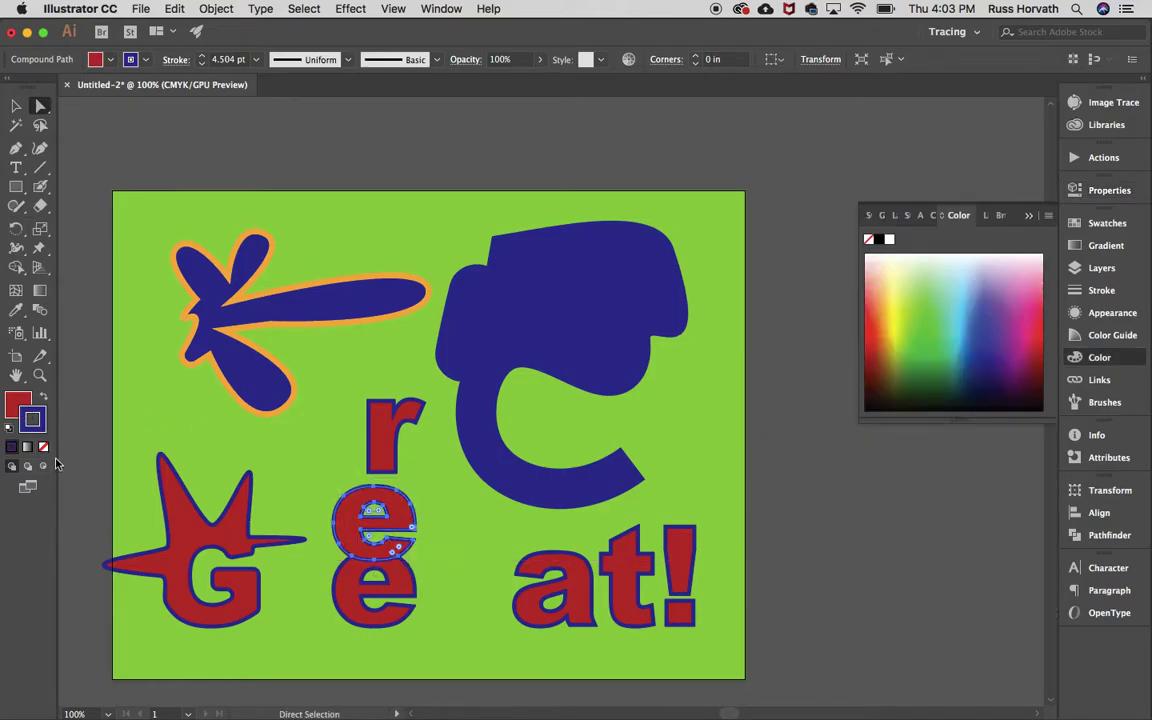
pyautogui.press('/')
# Remove the lower e's blue stroke and overlap it onto the upper e beneath the r
pyautogui.click(352, 590)
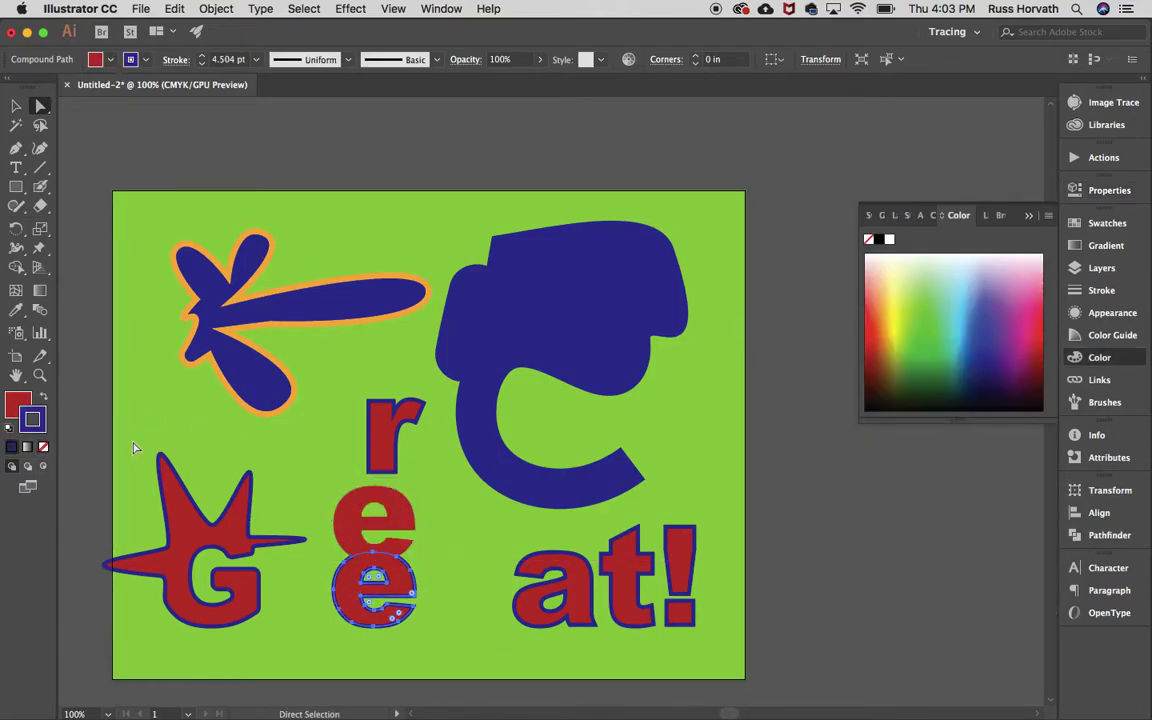
pyautogui.click(44, 448)
pyautogui.click(298, 480)
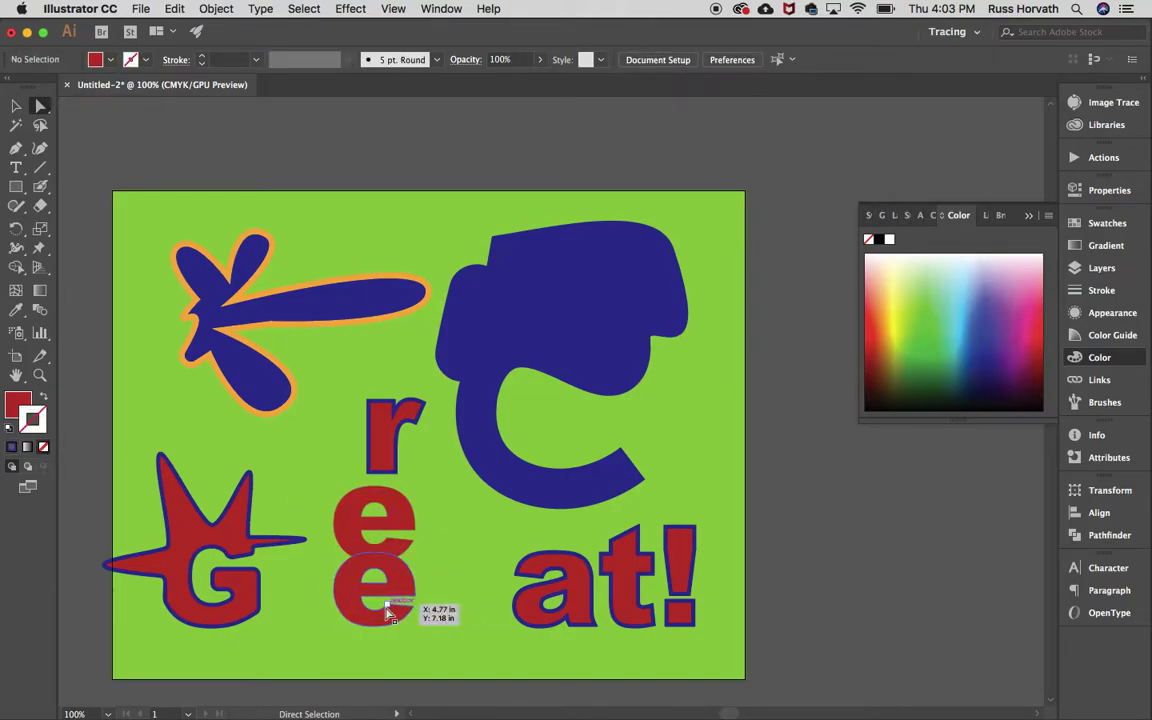
pyautogui.moveTo(400, 594); pyautogui.dragTo(392, 545)
pyautogui.click(471, 625)
pyautogui.click(415, 614)
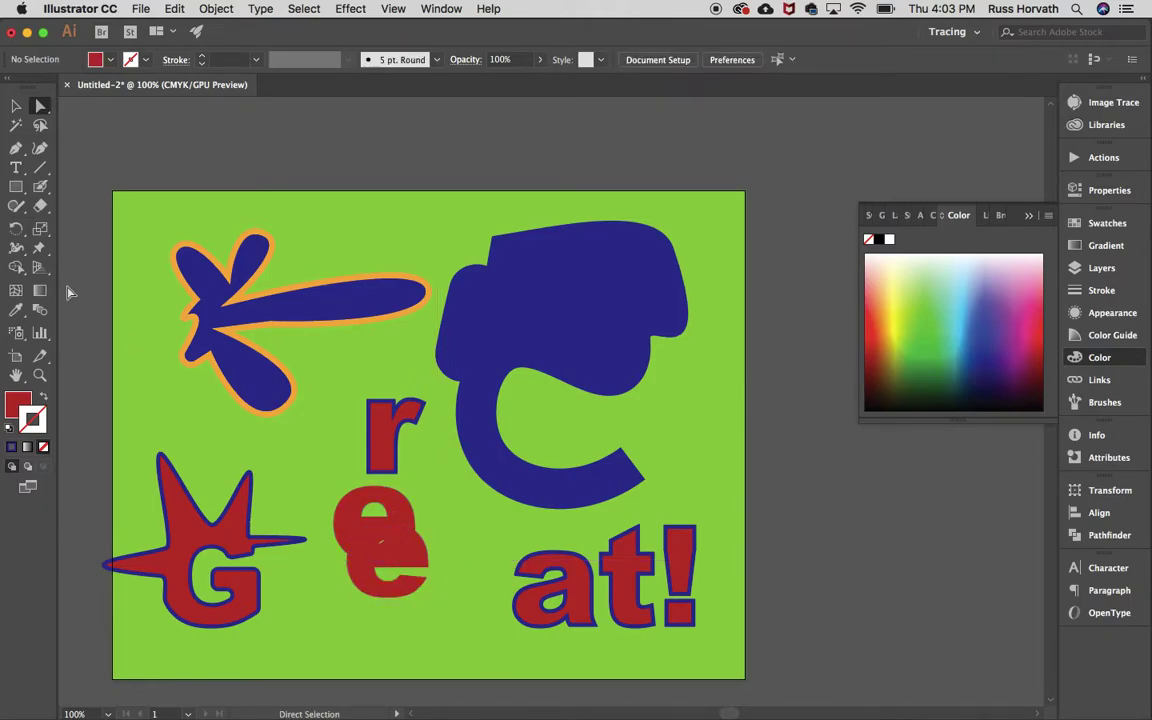
pyautogui.click(40, 186)
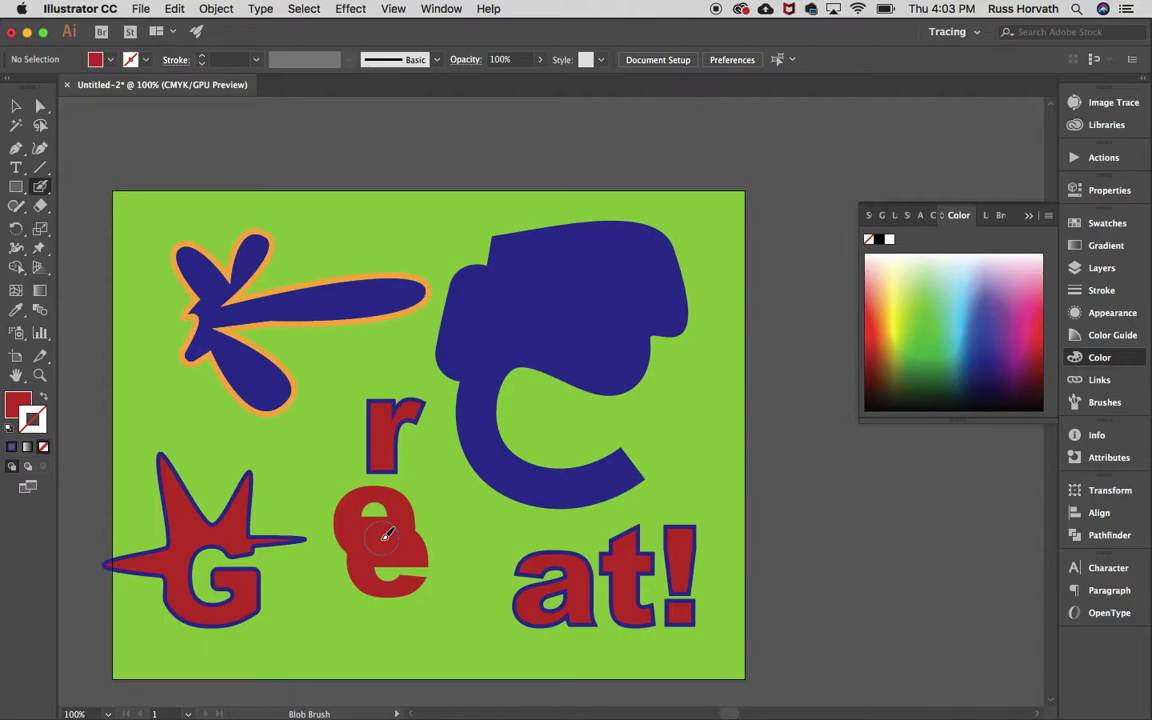
# Paint red over the stacked e's with the Blob Brush, then move the merged blob slightly lower
pyautogui.hotkey('shift', 'x')
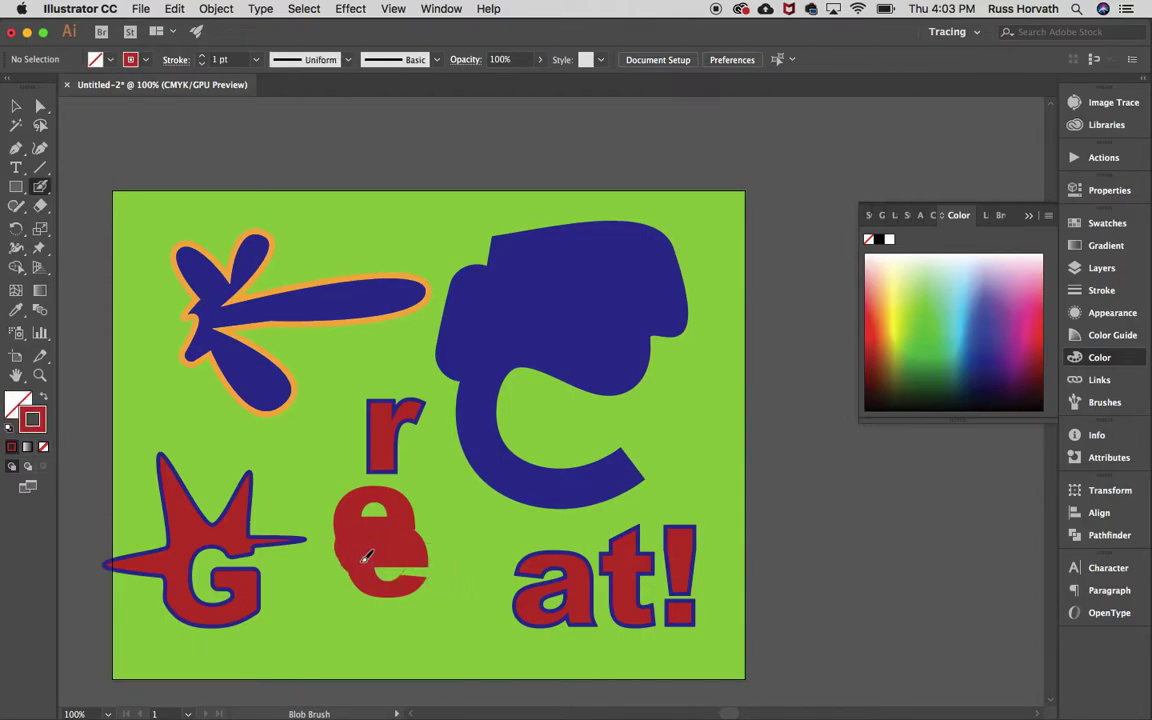
pyautogui.moveTo(368, 561); pyautogui.dragTo(385, 574)
pyautogui.click(40, 105)
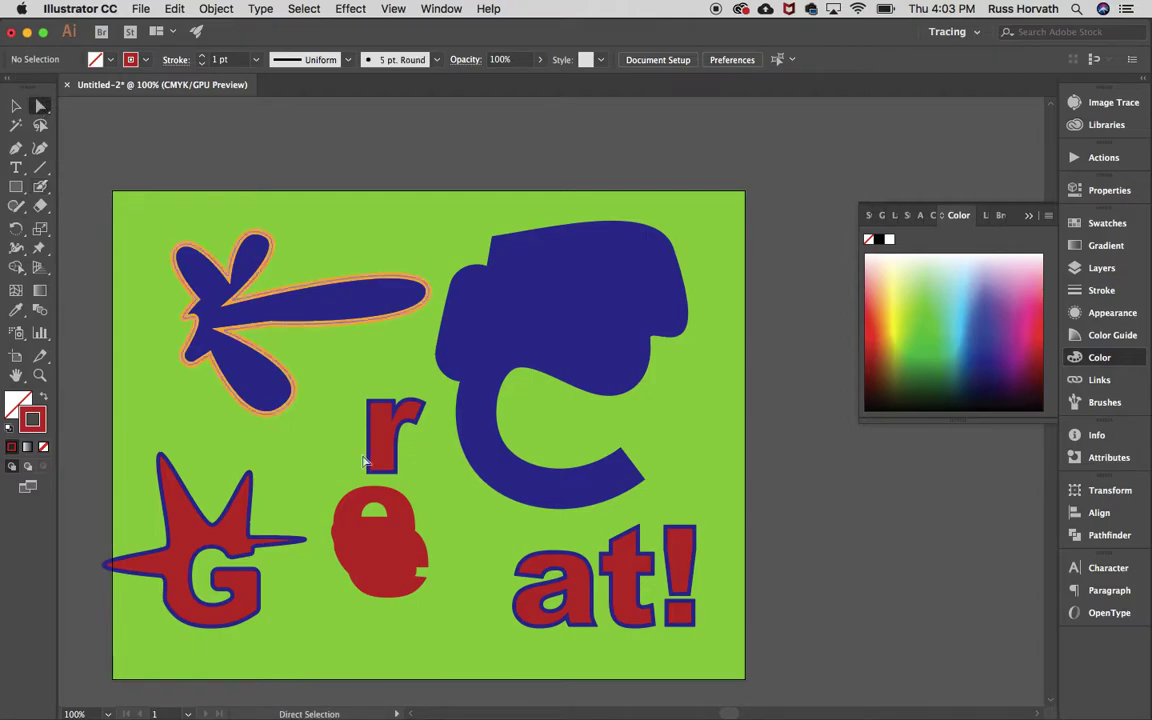
pyautogui.click(393, 540)
pyautogui.click(393, 540)
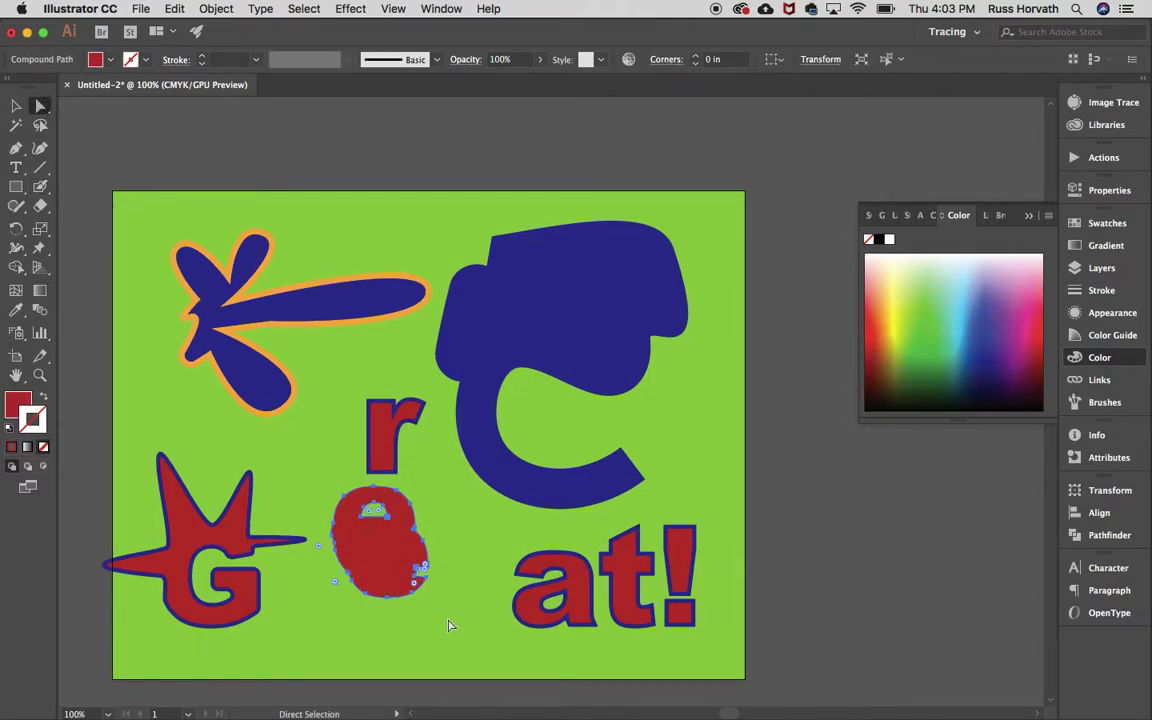
pyautogui.moveTo(363, 548); pyautogui.dragTo(360, 582)
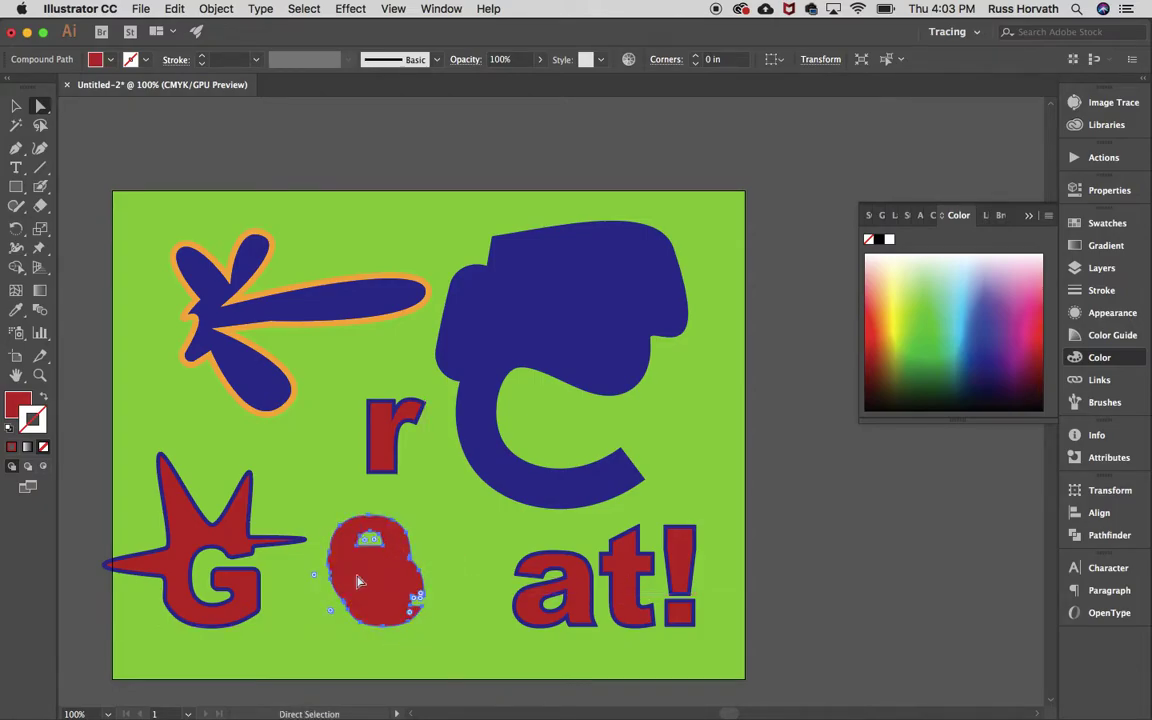